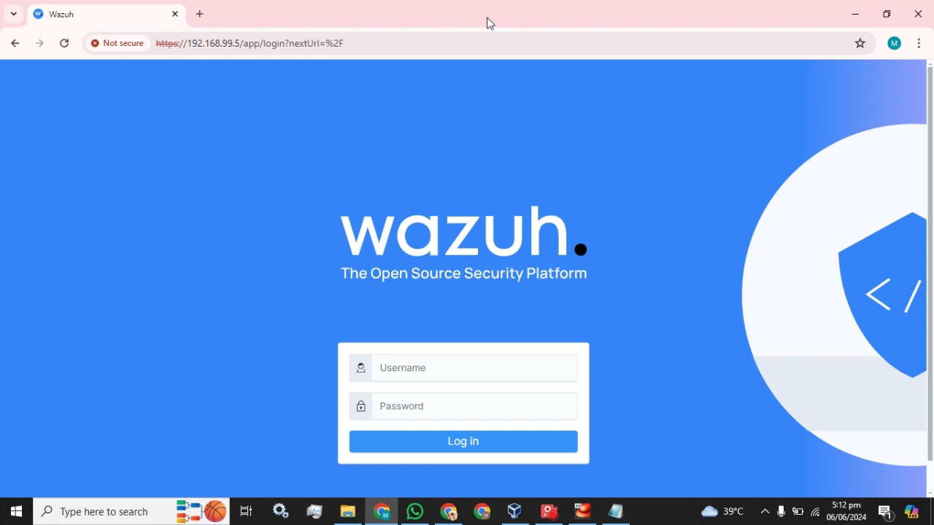
Step: Log in to the Wazuh dashboard with the admin account credentials and dismiss the breached-password warning
text(admin)
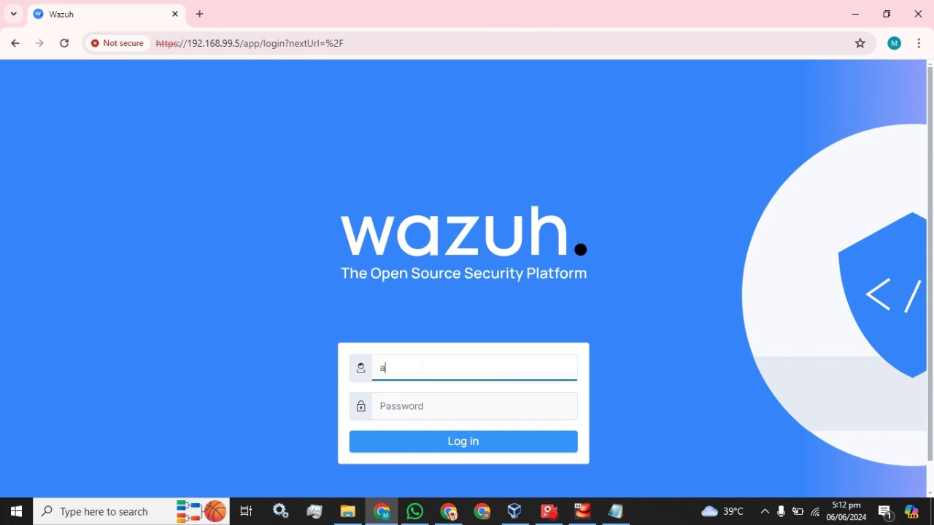
key(Tab)
text(admin)
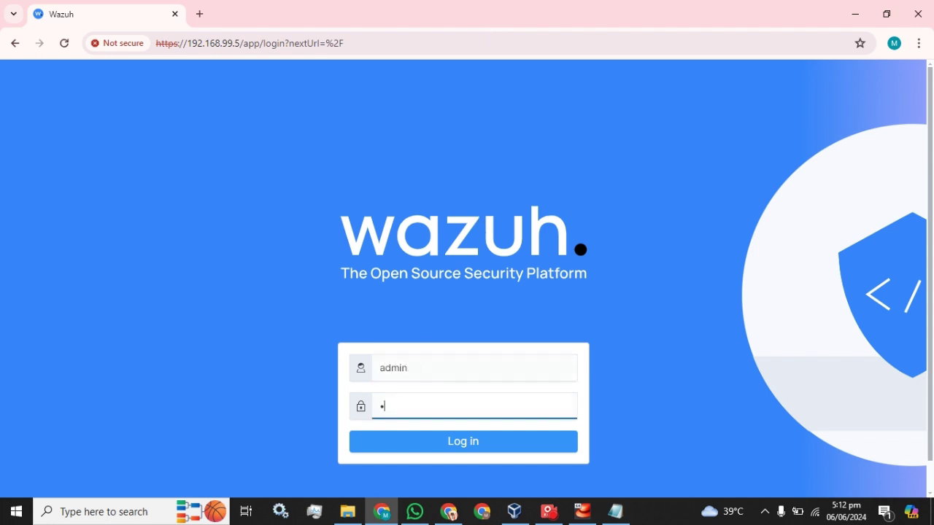
key(Return)
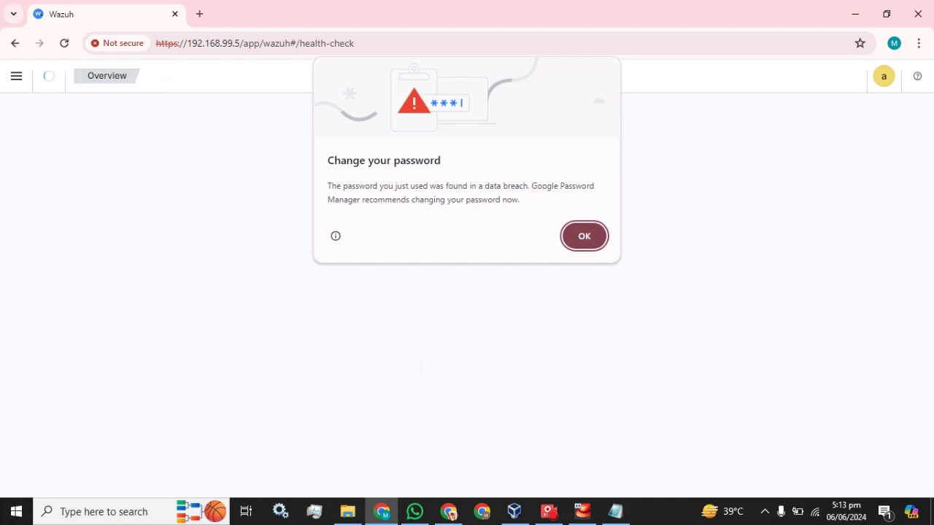
click(587, 236)
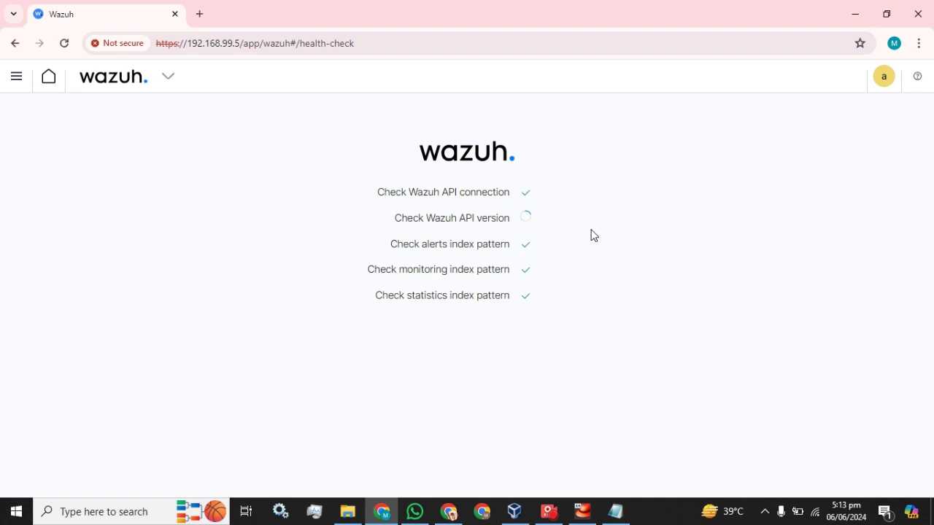
Step: From the side navigation, collapse Recently viewed and go to OpenSearch Plugins > Security
click(549, 512)
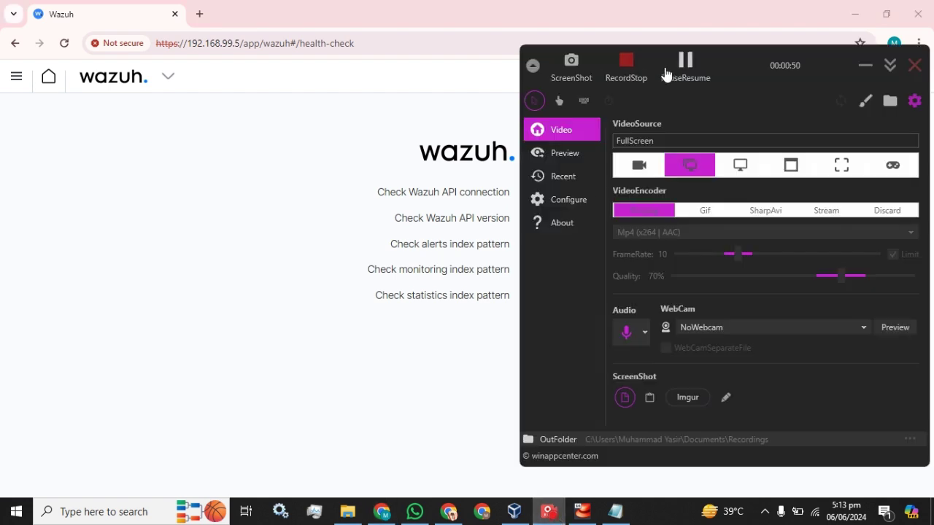
click(864, 66)
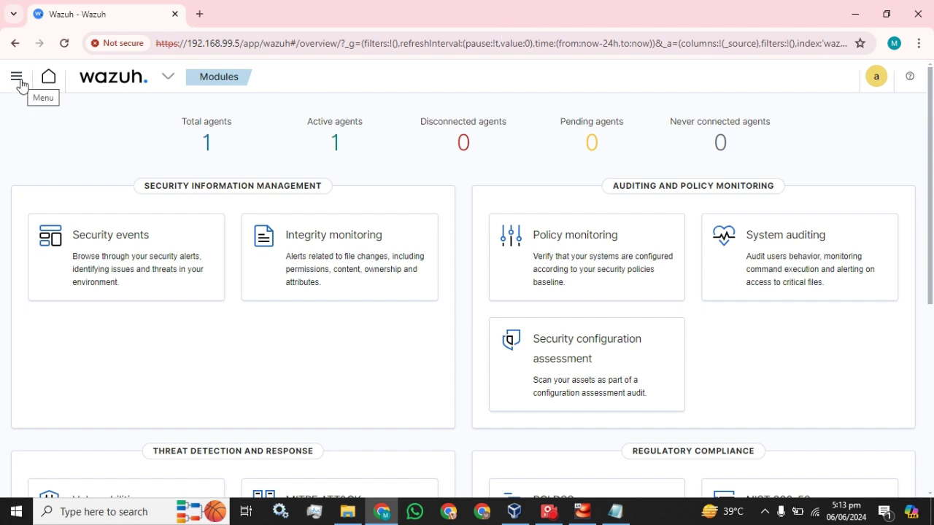
click(18, 79)
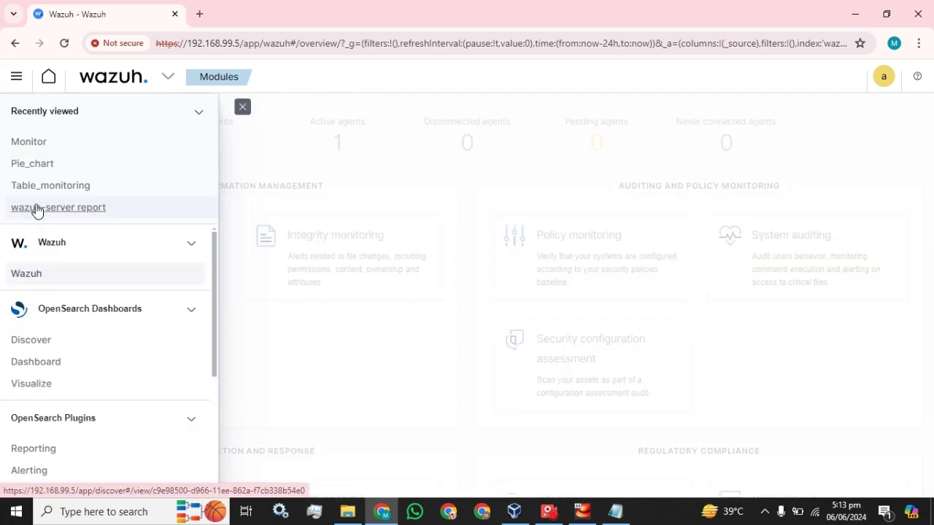
scroll(93, 288, down, 3)
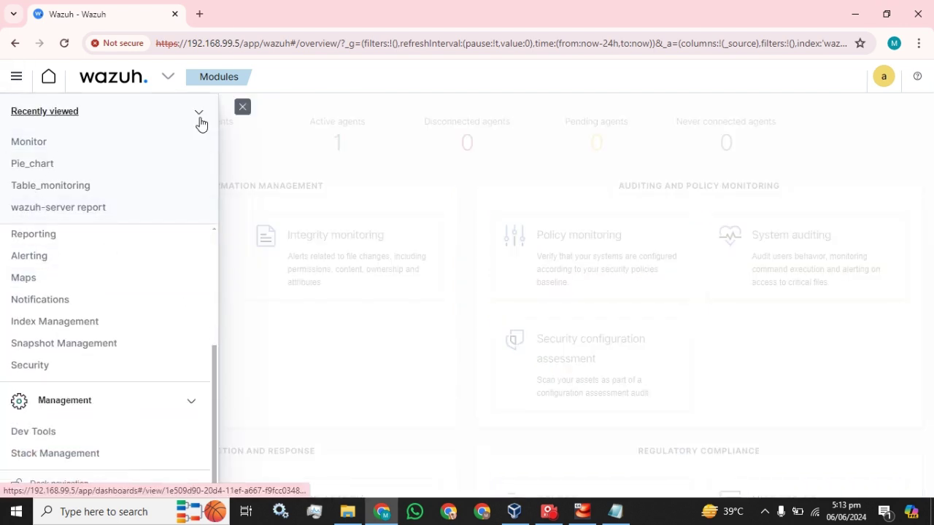
click(200, 115)
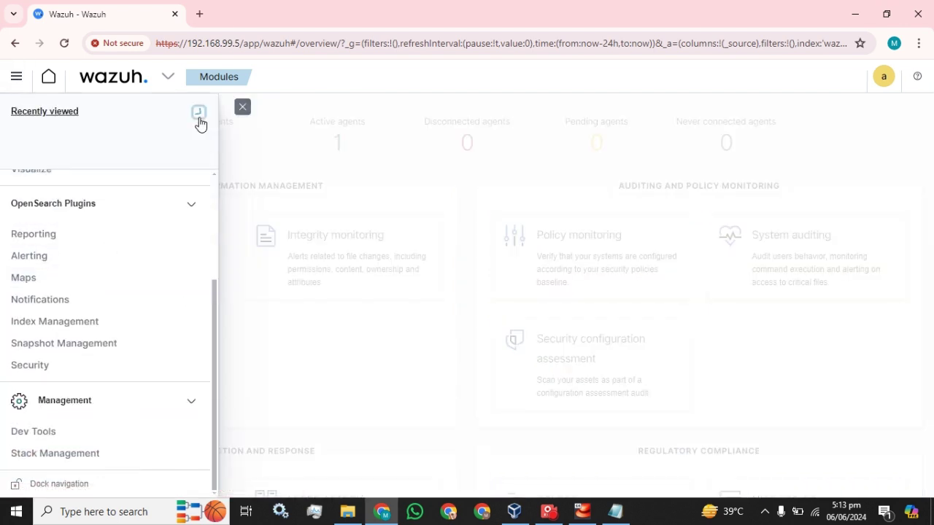
click(34, 362)
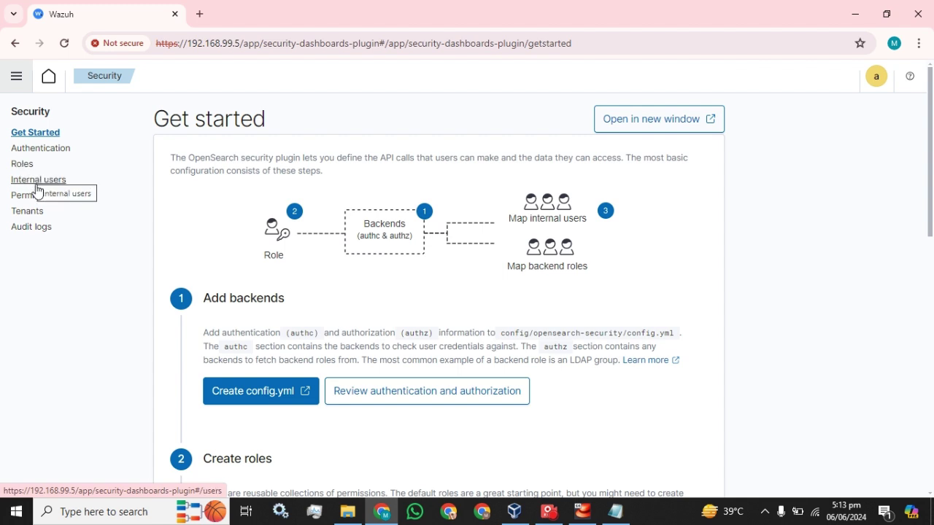
Step: Open the Internal users list and browse its 7 users
click(41, 181)
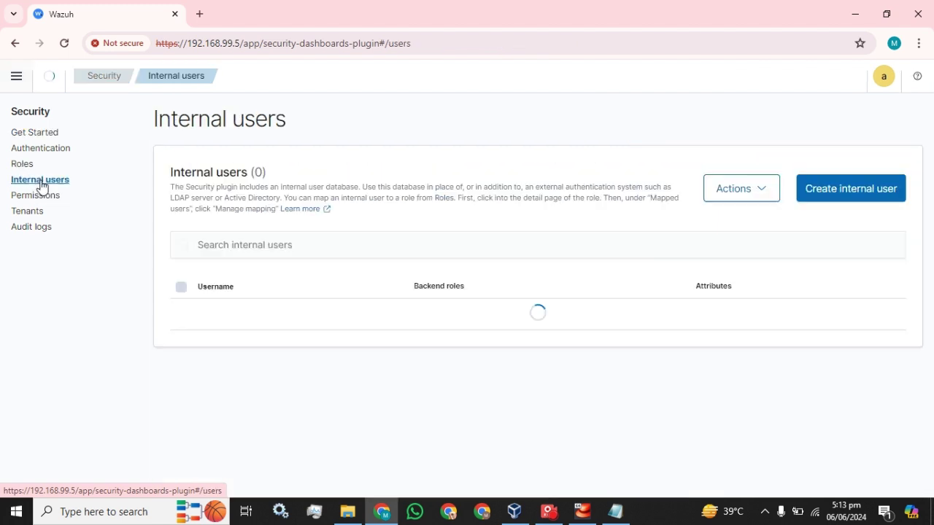
scroll(183, 292, down, 3)
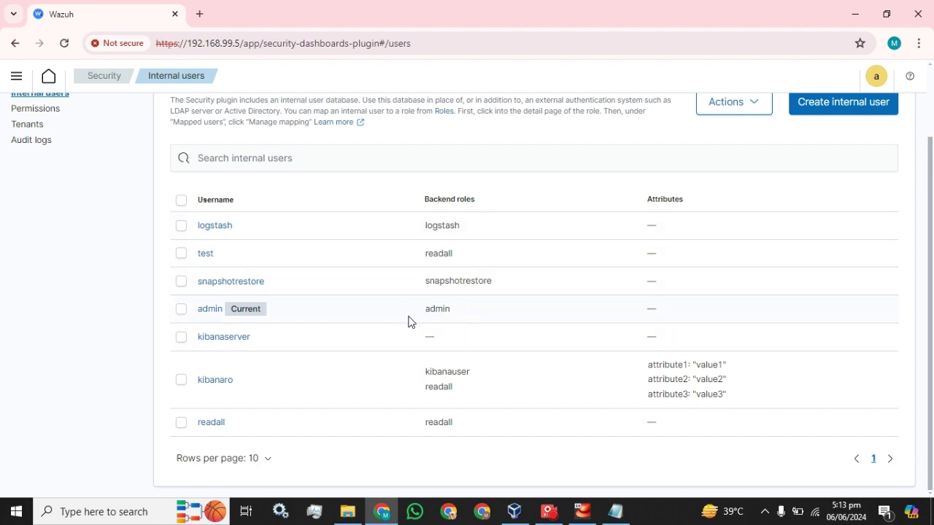
scroll(613, 236, up, 3)
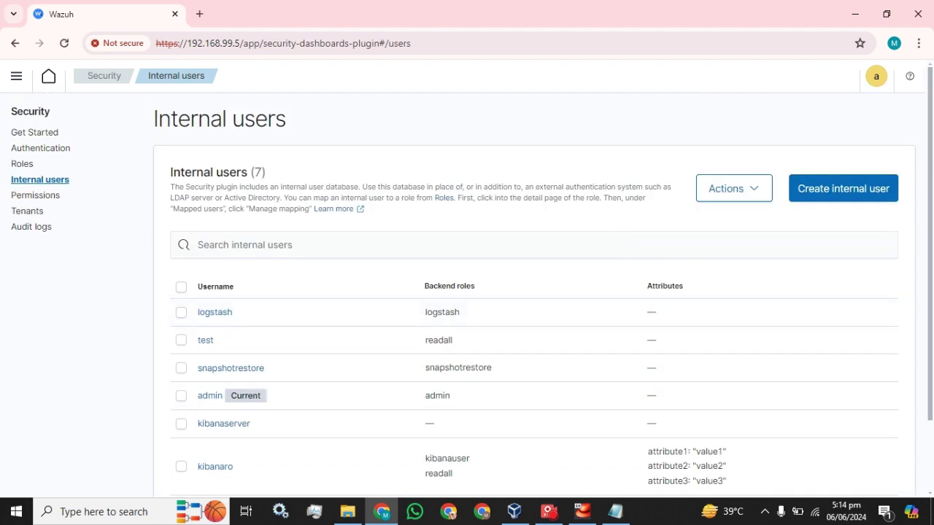
click(850, 192)
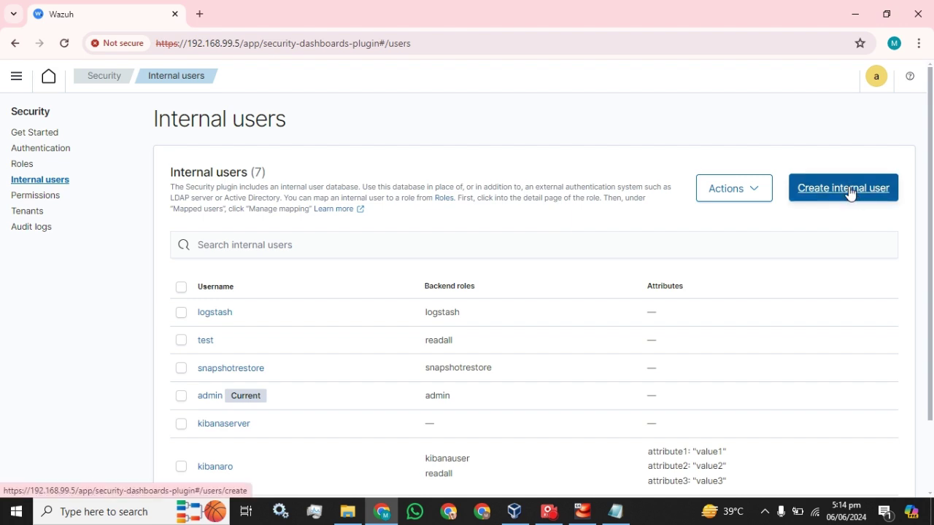
scroll(851, 191, down, 2)
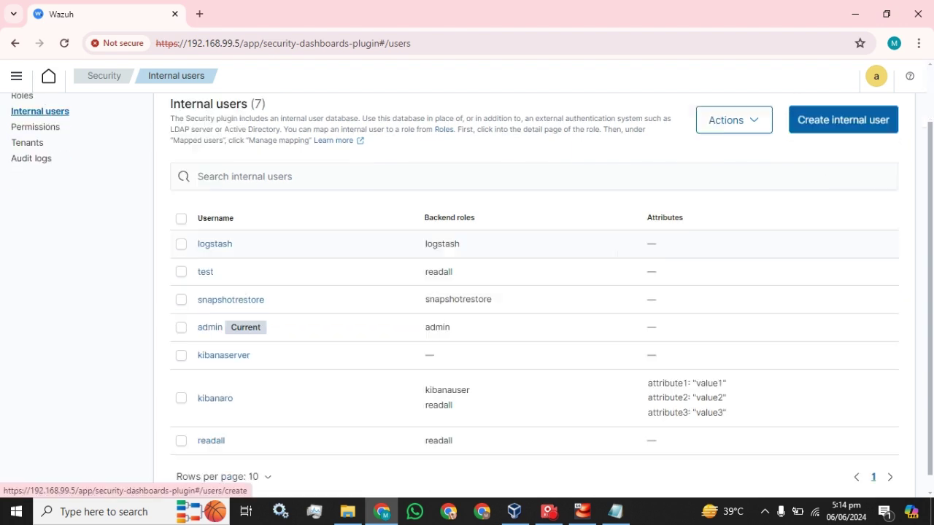
Step: Inspect the Actions menu for admin, deselect it, and begin creating a new internal user
click(181, 329)
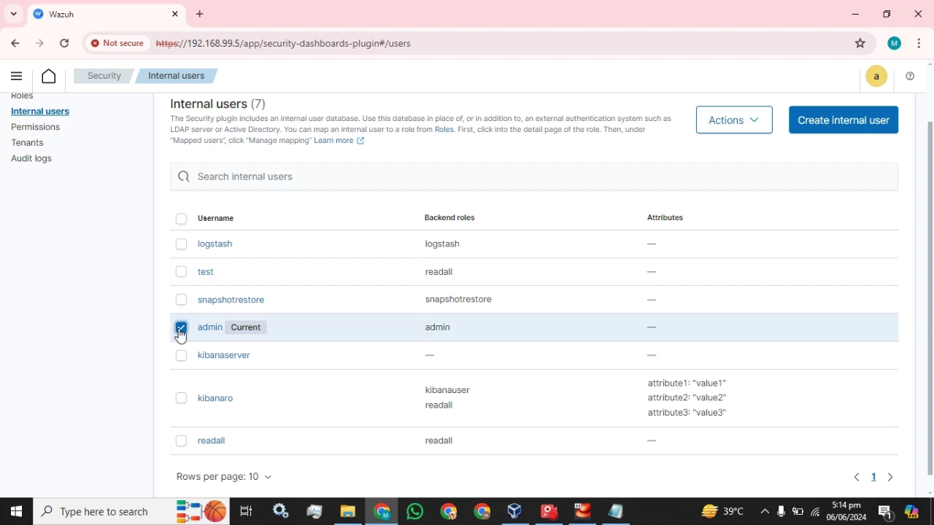
click(766, 121)
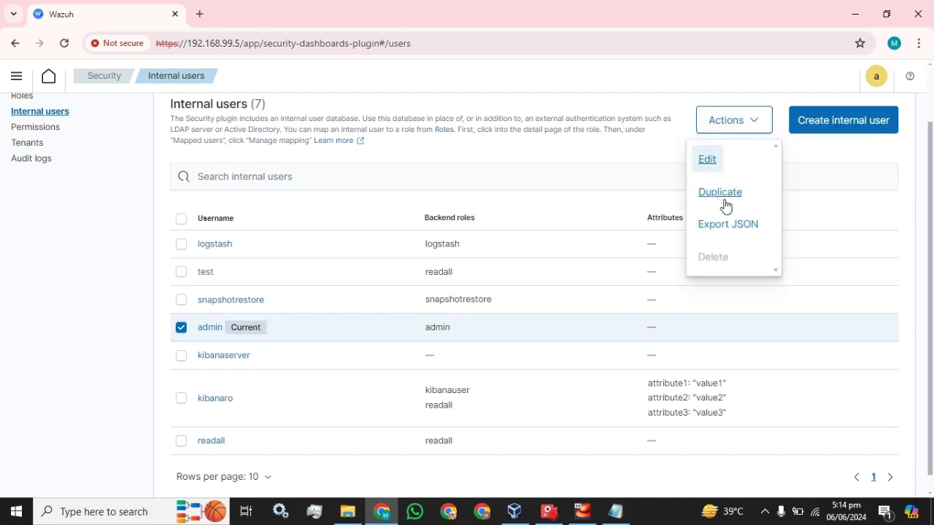
click(815, 146)
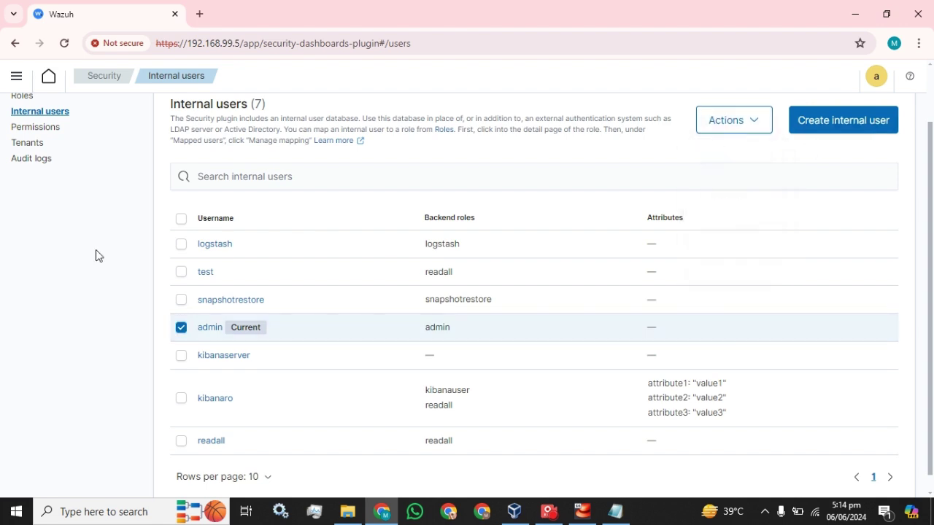
click(181, 327)
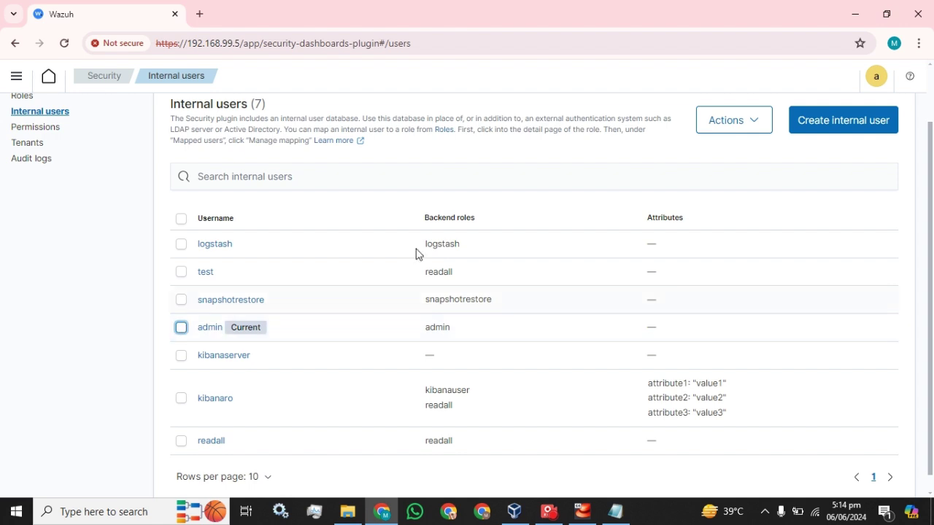
click(854, 126)
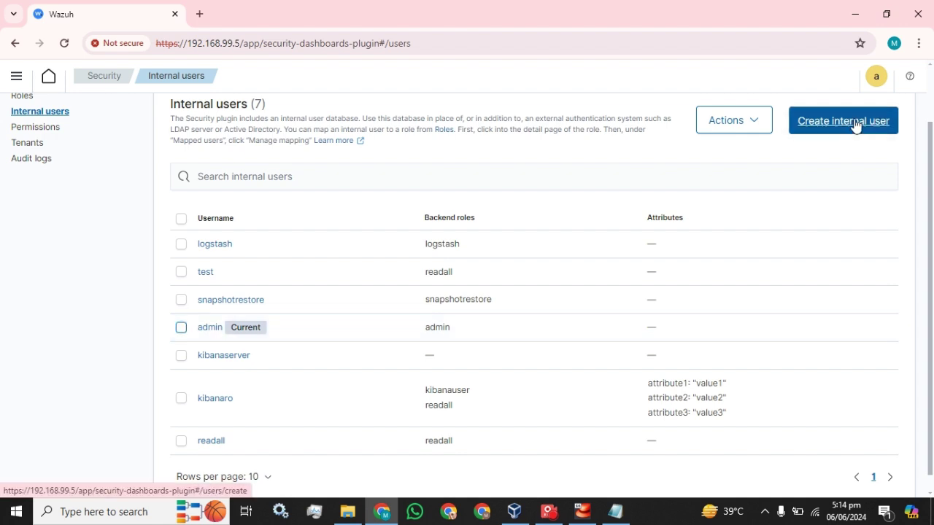
Step: Enter test as the new user's username
click(179, 194)
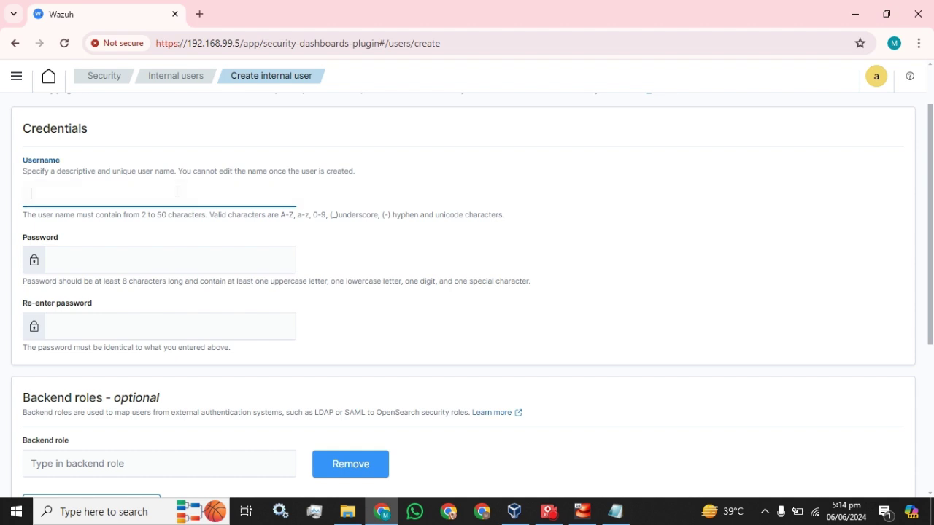
text(test)
scroll(179, 193, down, 2)
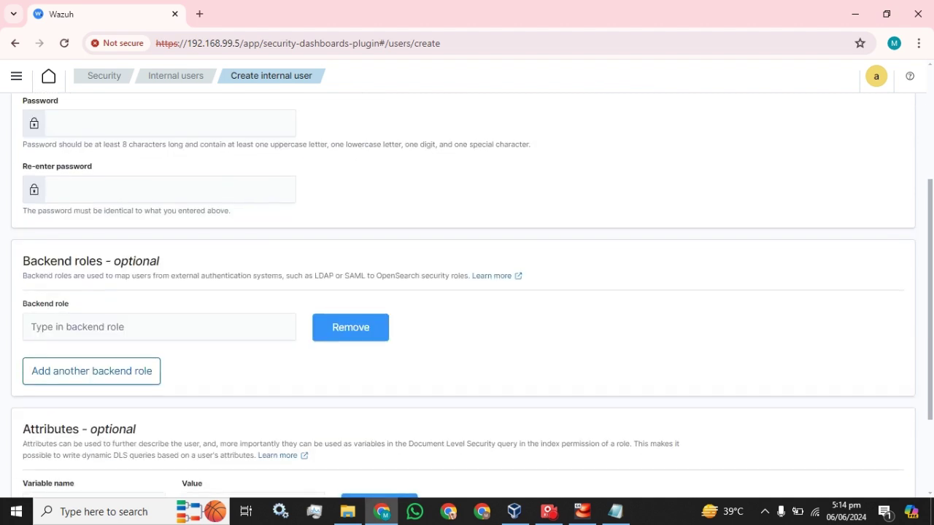
scroll(179, 193, up, 1)
Step: Paste the prepared password from Notepad into both Password and Re-enter password fields
click(617, 510)
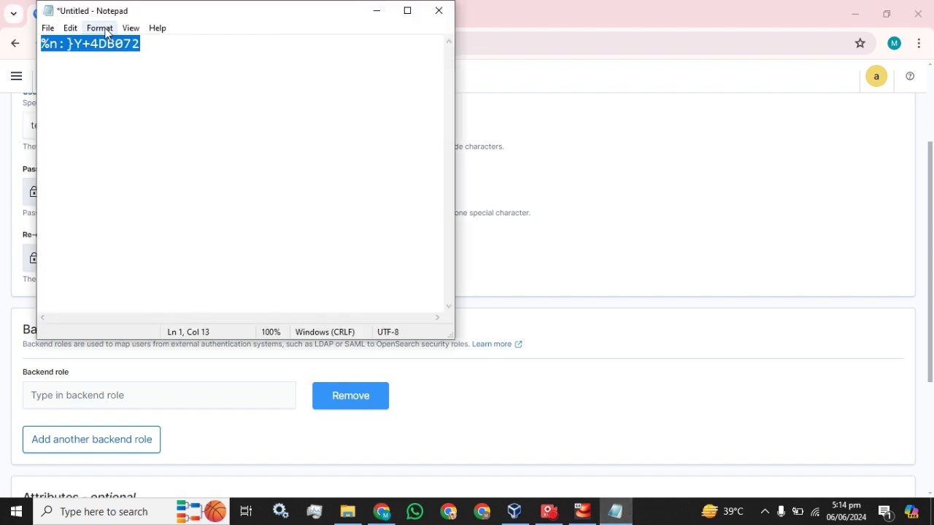
click(535, 11)
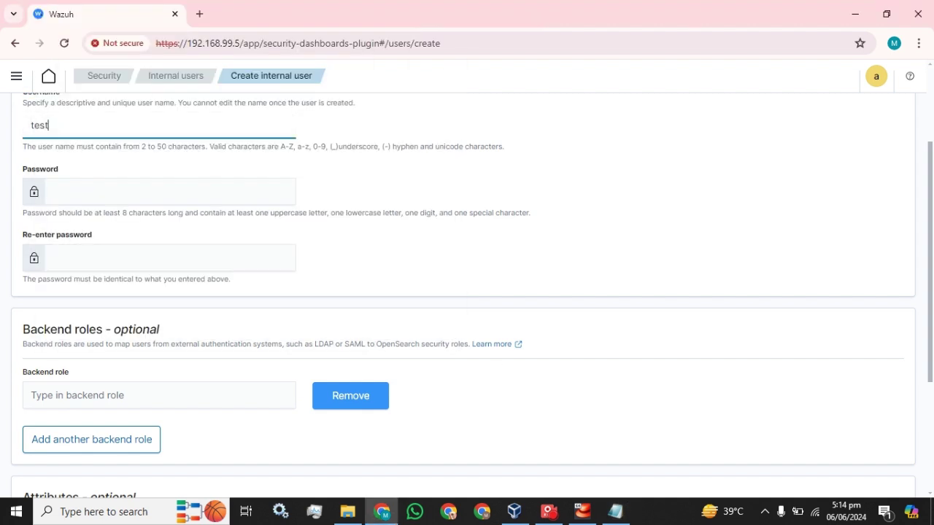
key(Tab)
key(ctrl+v)
key(Tab)
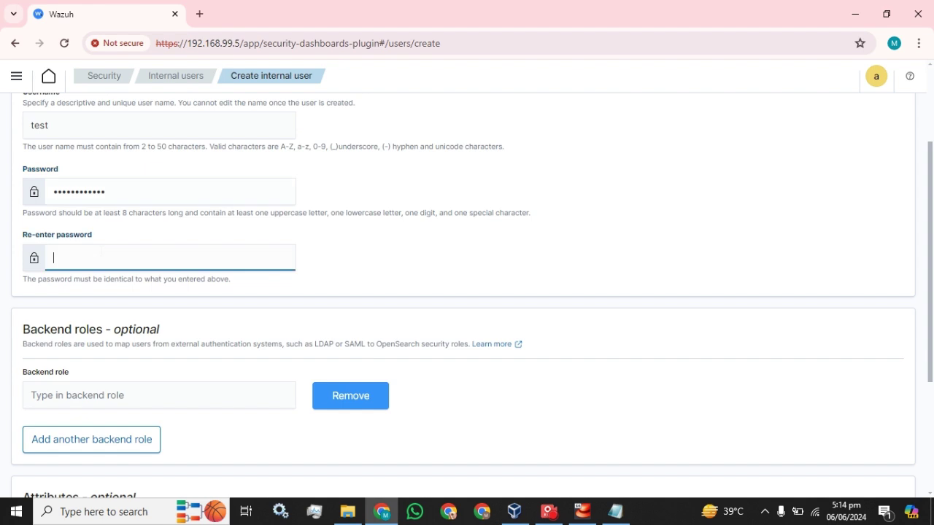
key(ctrl+v)
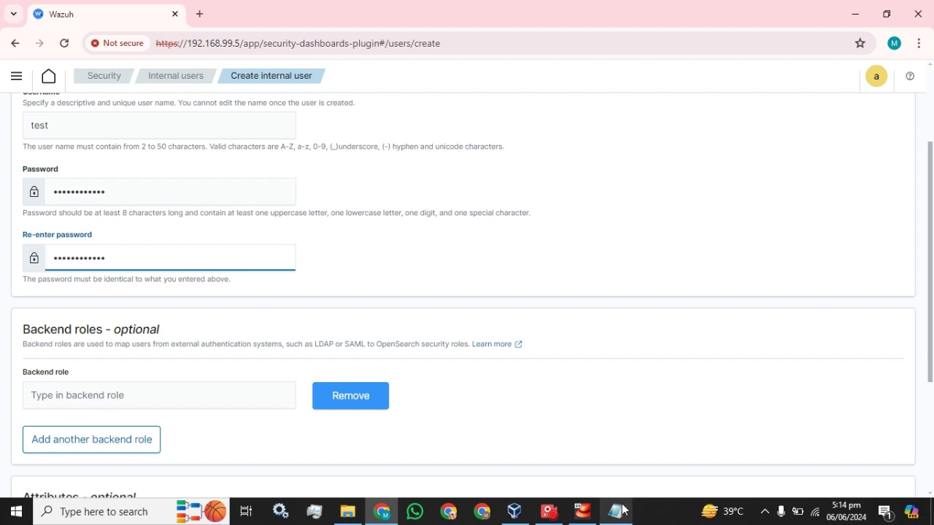
mouse_move(622, 510)
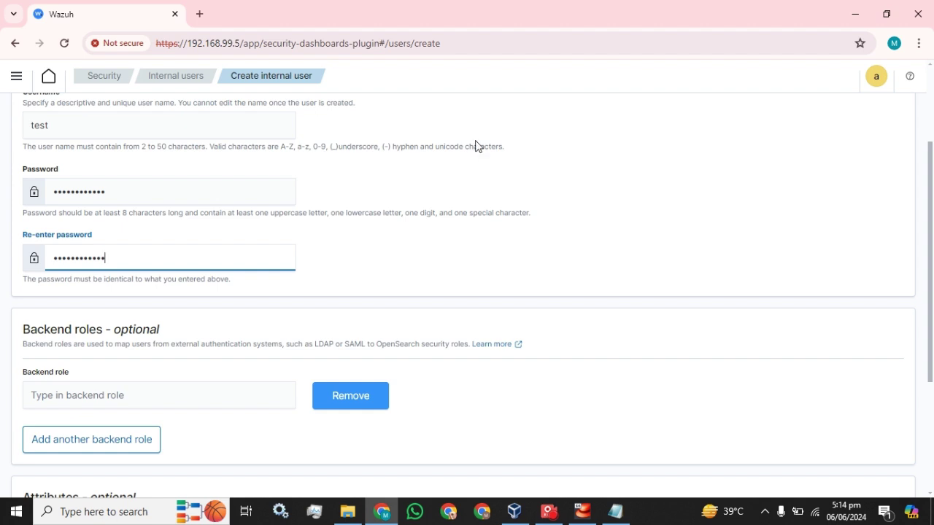
drag(511, 149, 143, 148)
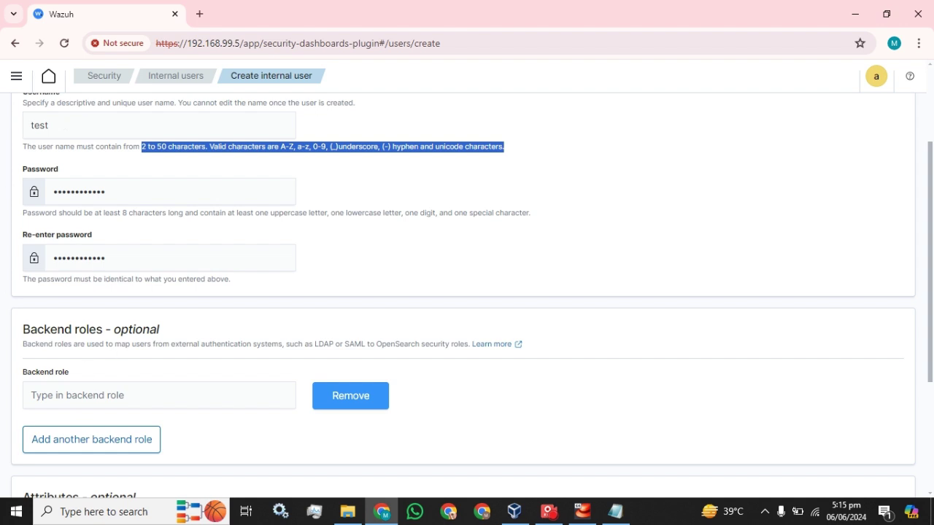
Step: In a duplicated tab, check the available backend roles under Security > Roles
right_click(112, 17)
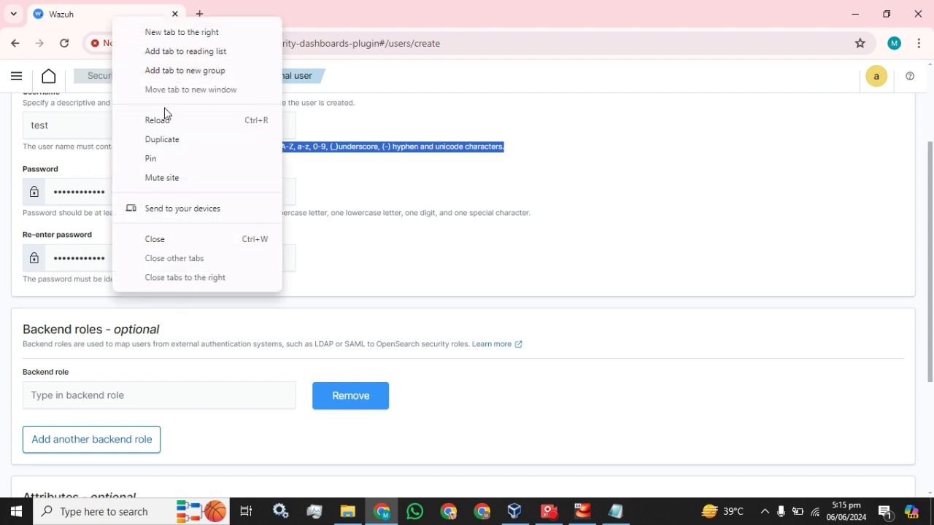
click(164, 140)
click(104, 14)
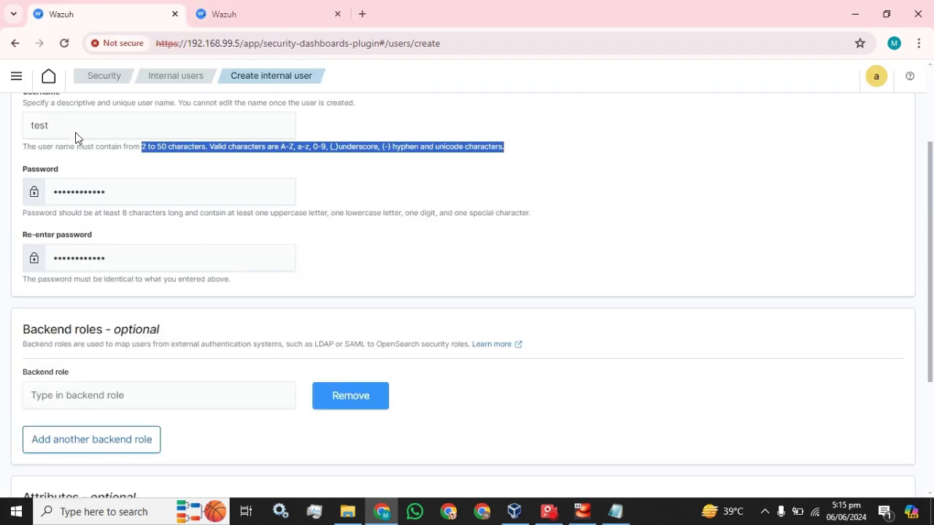
scroll(467, 292, down, 2)
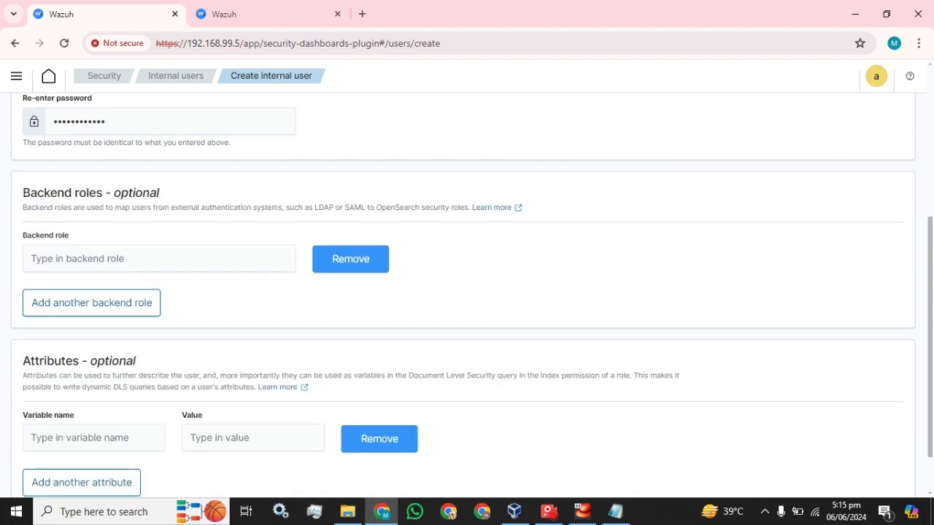
click(158, 258)
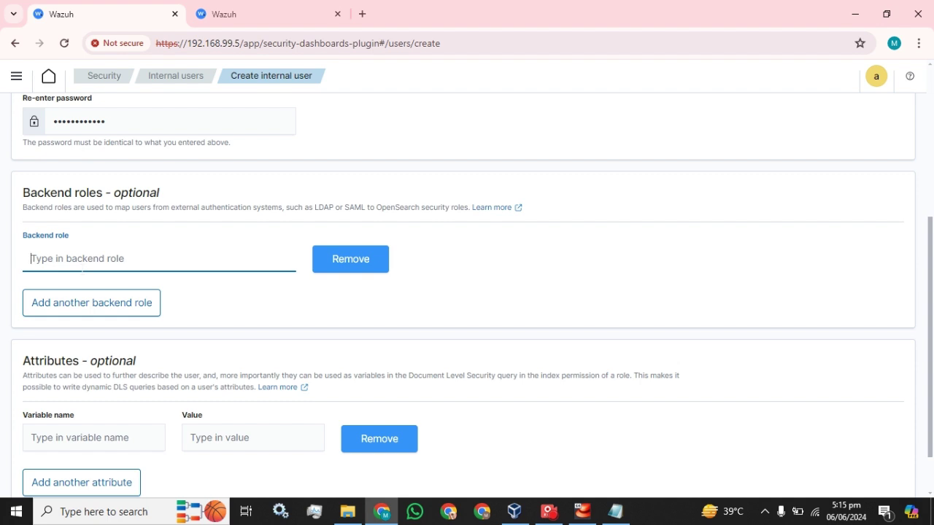
click(251, 14)
click(99, 80)
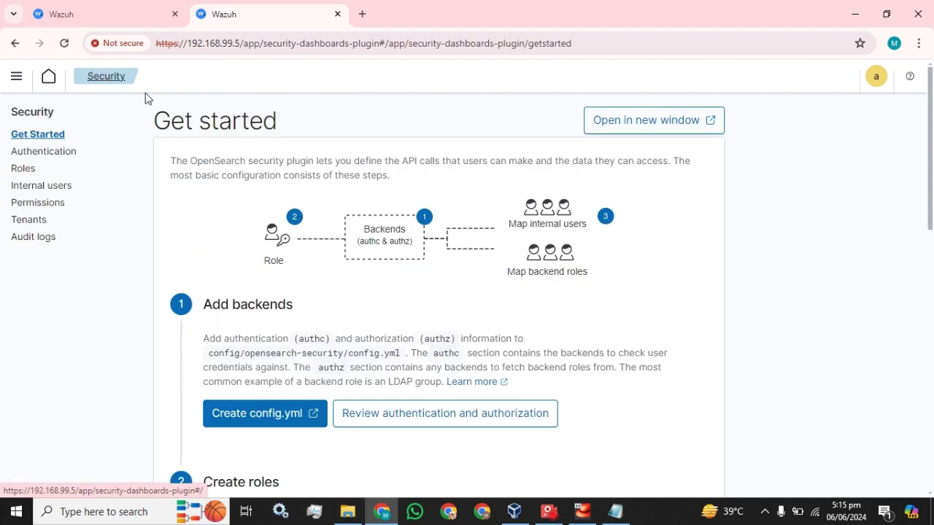
click(20, 173)
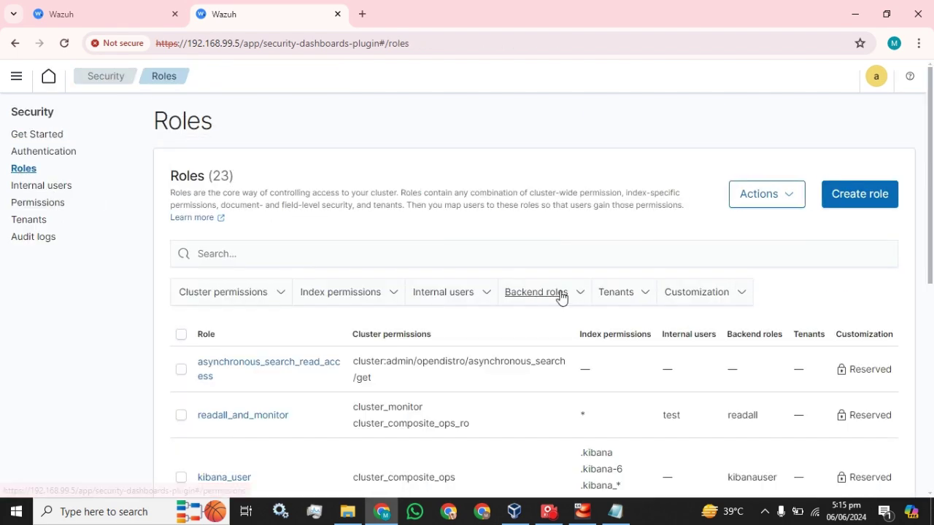
click(560, 293)
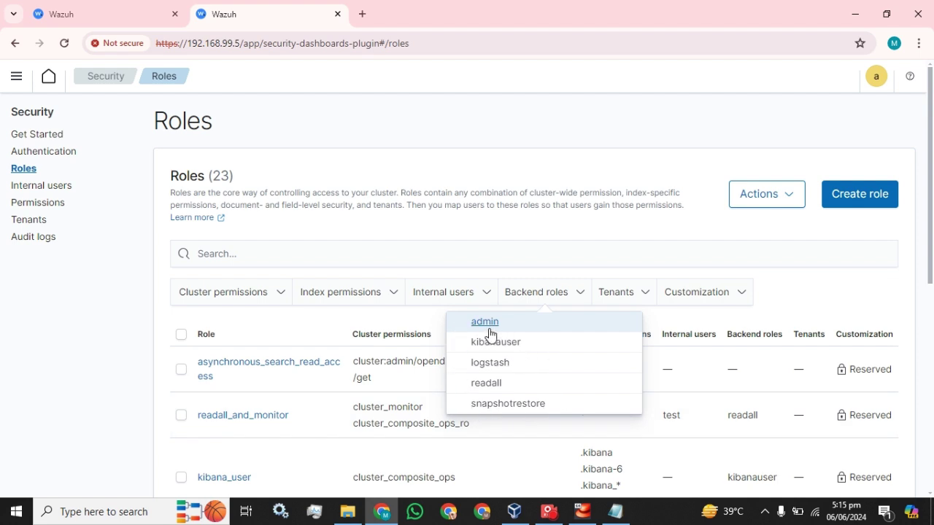
Step: Enter admin as the backend role and create the user test
click(111, 11)
text(admin)
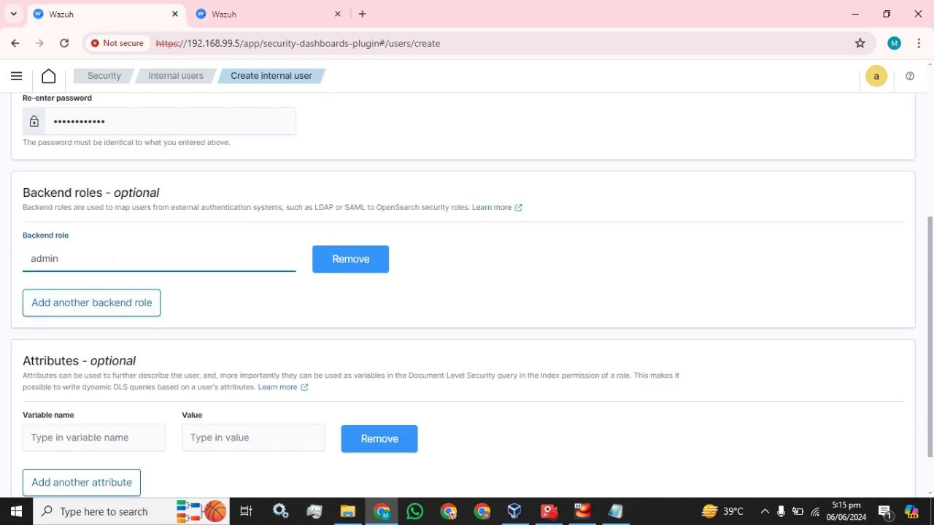
scroll(325, 296, down, 1)
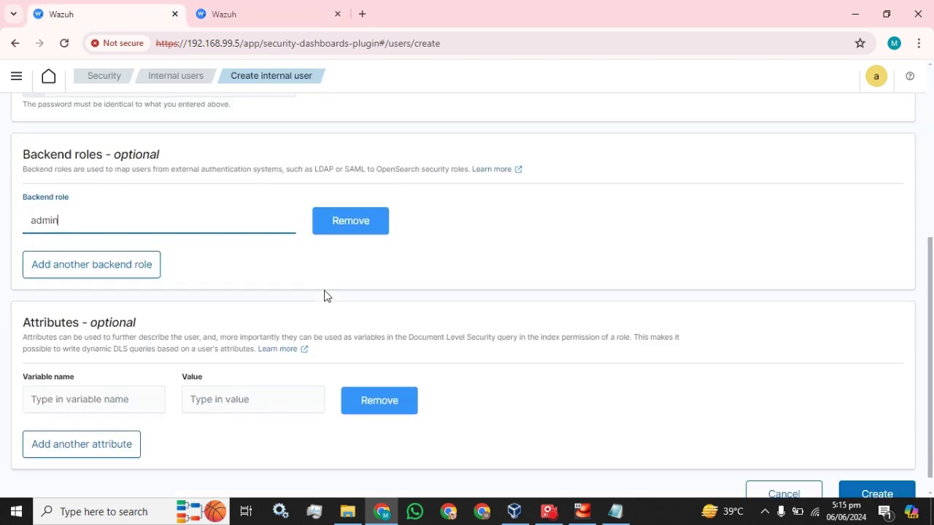
click(879, 473)
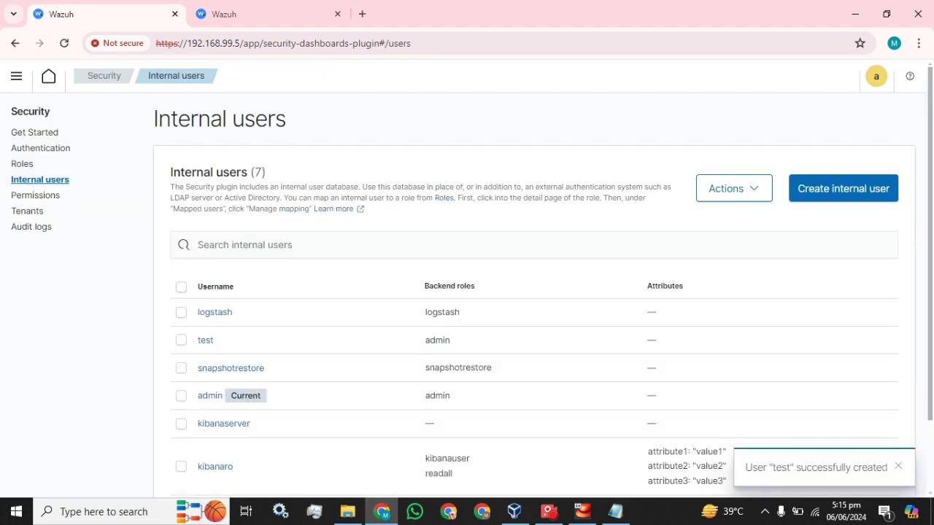
Step: Log out of the admin account
drag(217, 340, 198, 349)
click(876, 85)
click(815, 209)
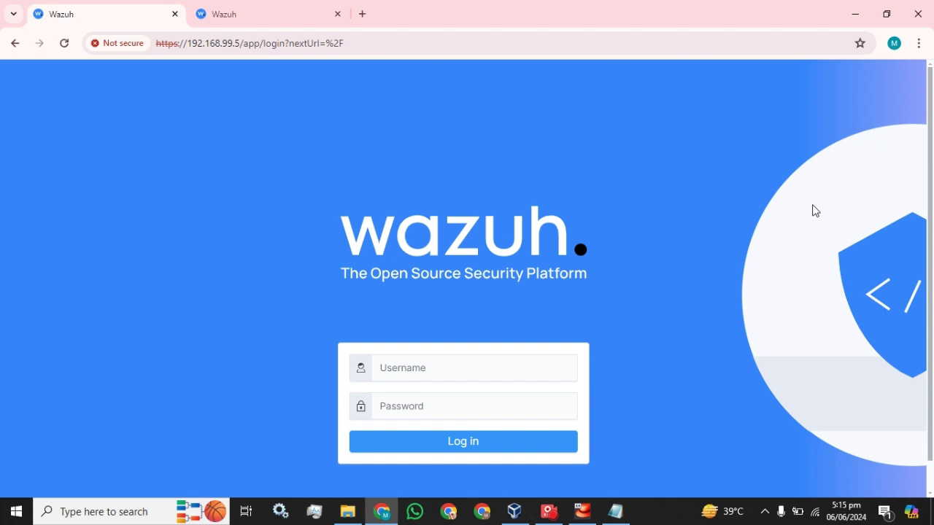
Step: Sign in as test using the password copied from Notepad
click(459, 364)
text(test)
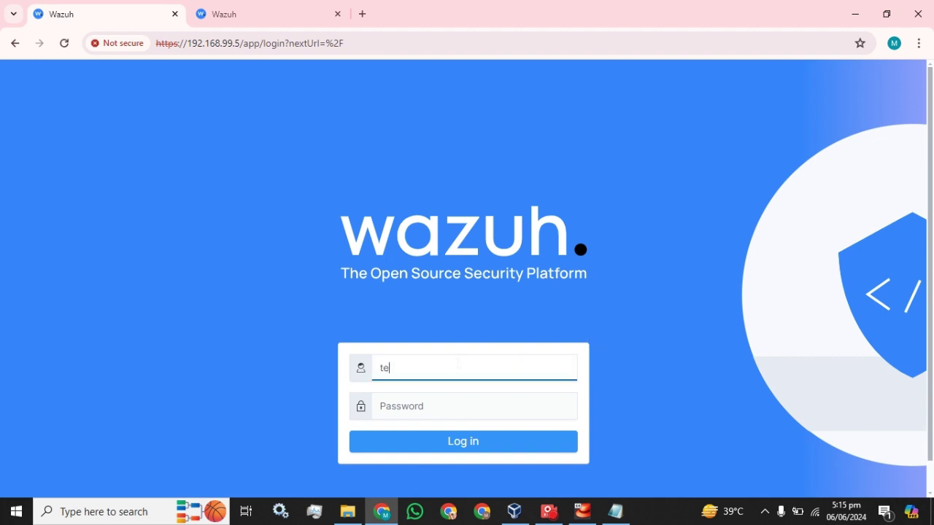
click(615, 511)
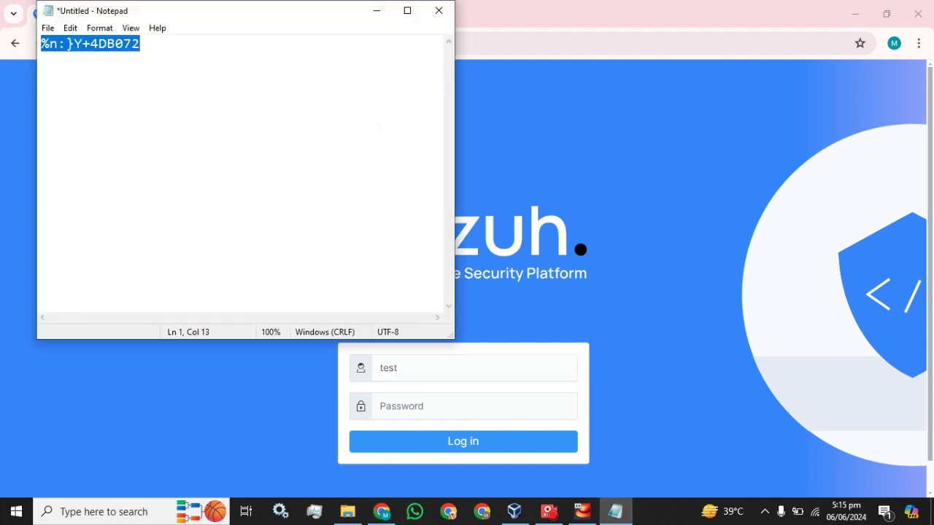
key(ctrl+c)
click(524, 7)
key(Tab)
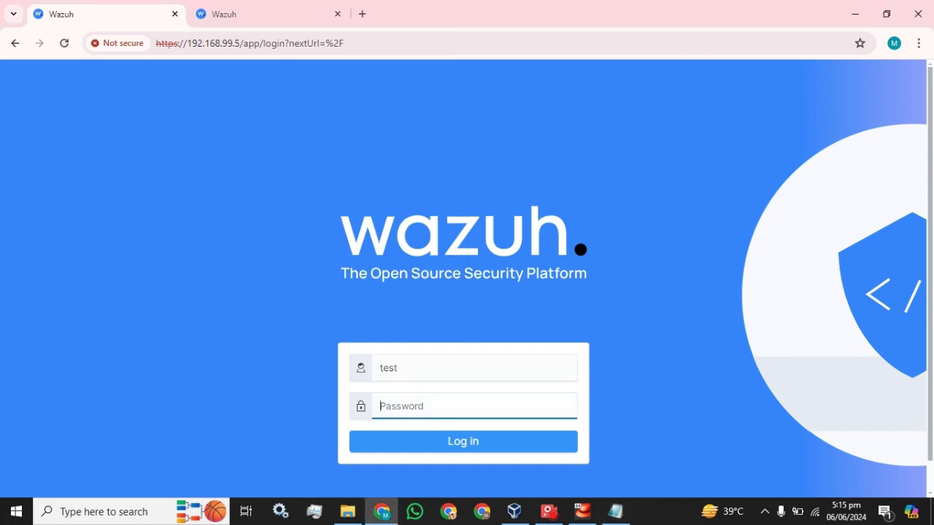
key(ctrl+v)
click(438, 445)
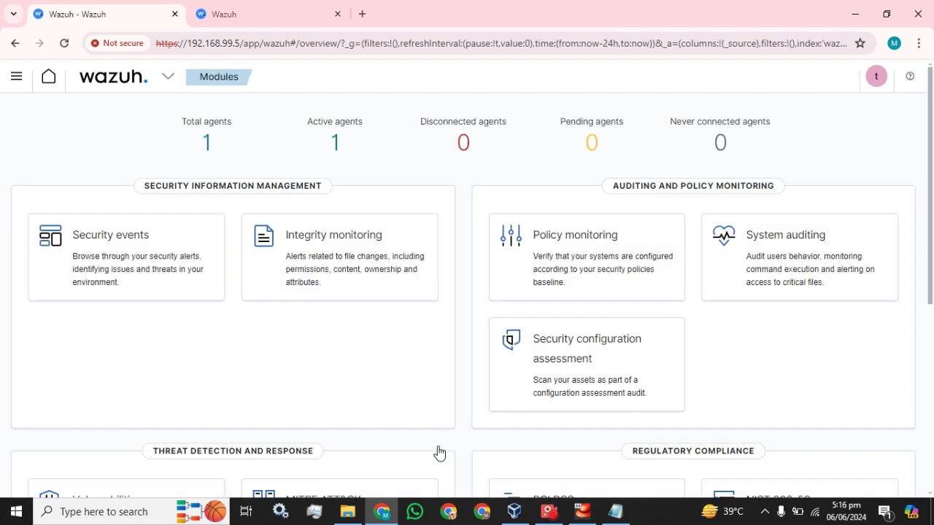
Step: Review test's Reset password form, cancel it unchanged, and show the main navigation menu
click(879, 80)
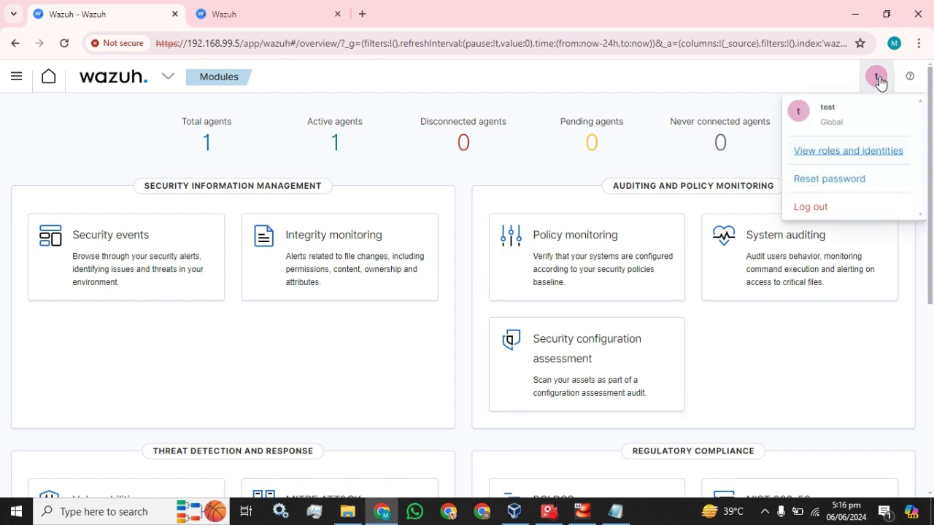
click(806, 186)
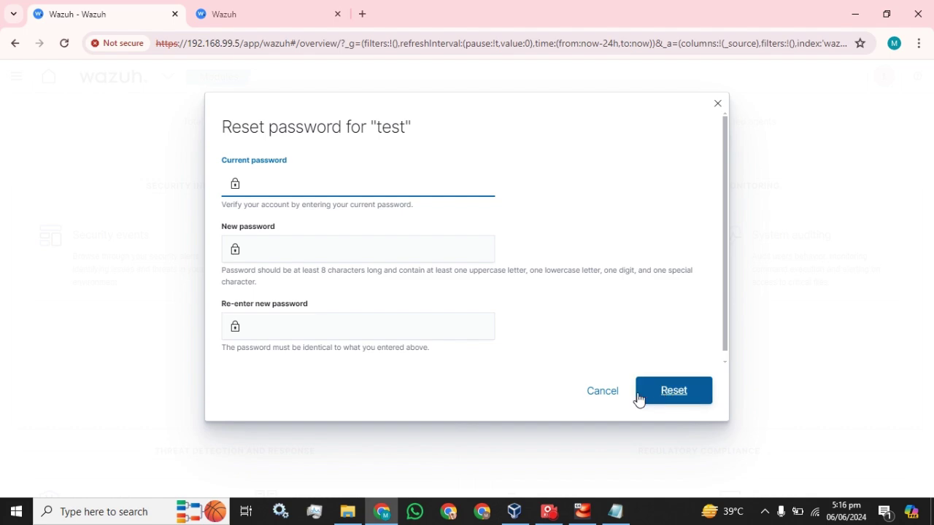
click(588, 397)
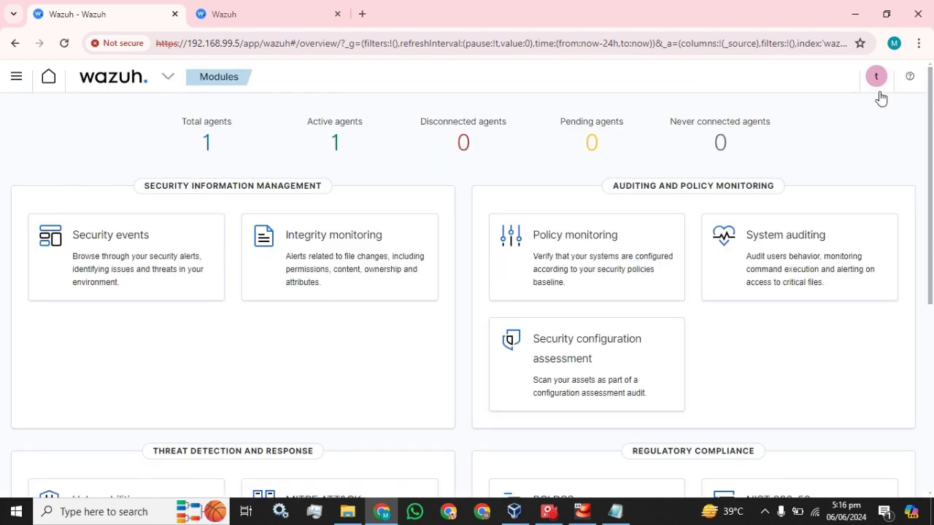
click(16, 78)
Step: In Security > Internal users, select test and choose Actions > Duplicate
scroll(87, 335, down, 1)
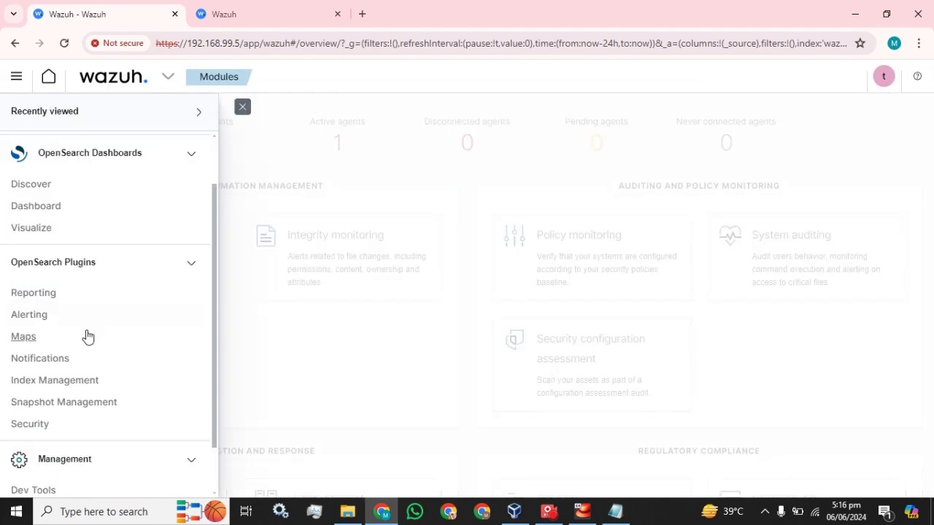
scroll(88, 336, down, 1)
click(32, 365)
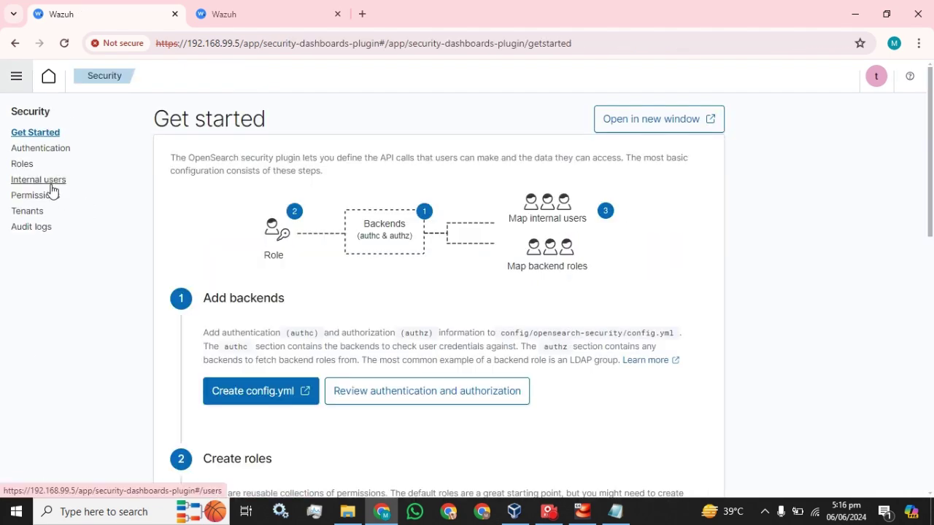
click(51, 188)
scroll(306, 307, down, 2)
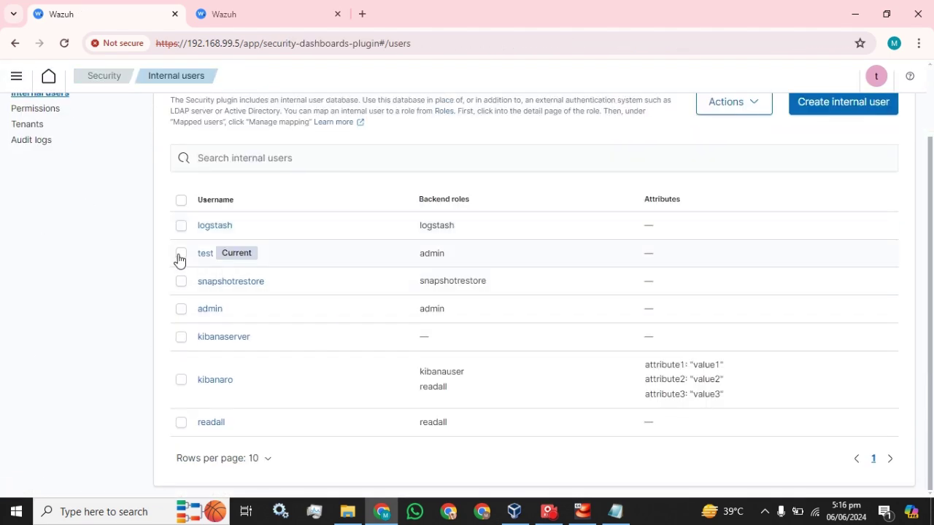
click(180, 256)
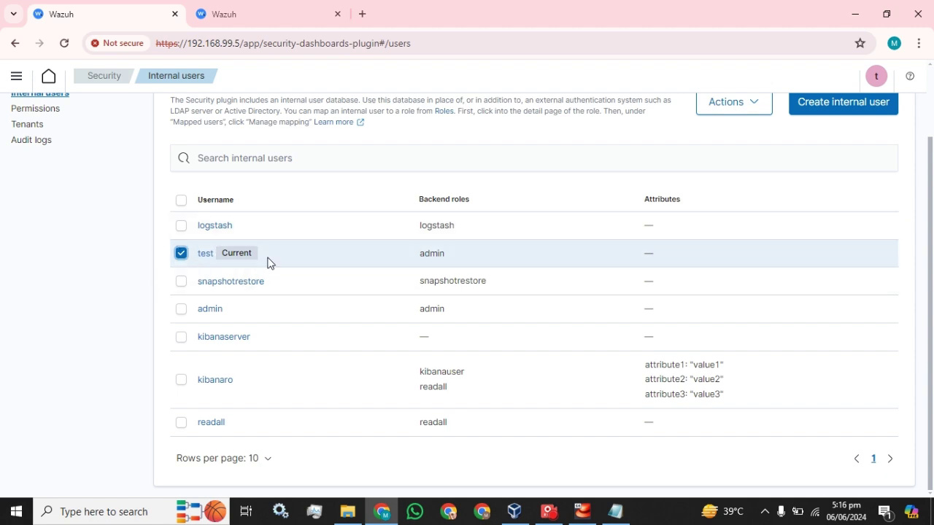
scroll(743, 204, up, 1)
click(759, 179)
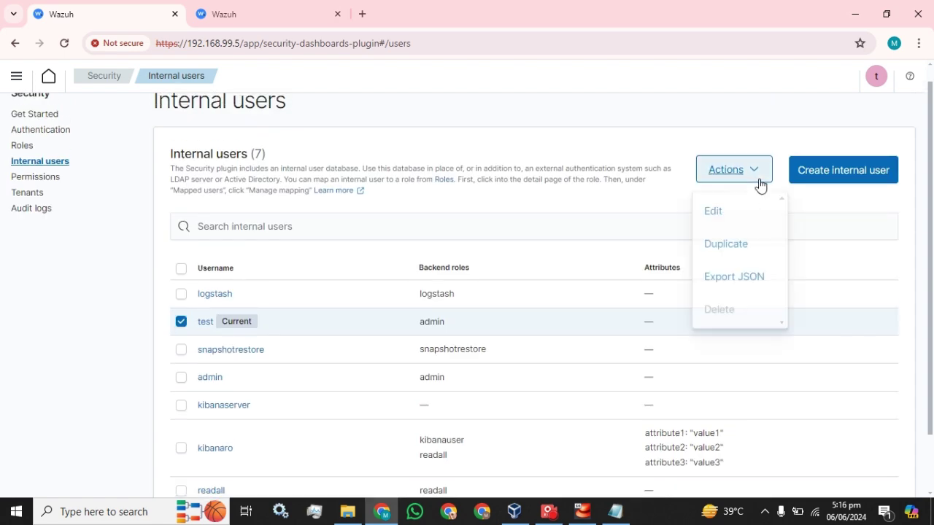
click(738, 247)
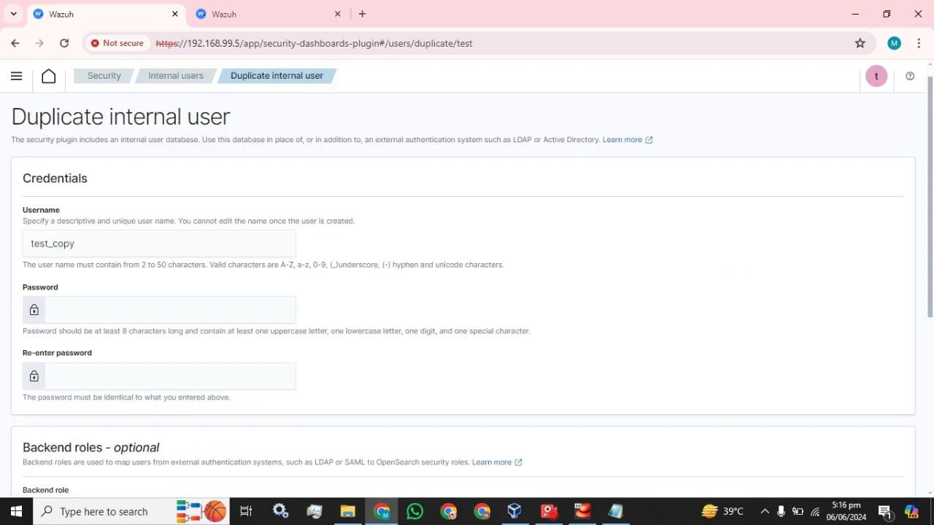
Step: Paste the password into both password fields of test_copy and create the user
scroll(150, 302, down, 2)
scroll(138, 261, up, 2)
click(138, 246)
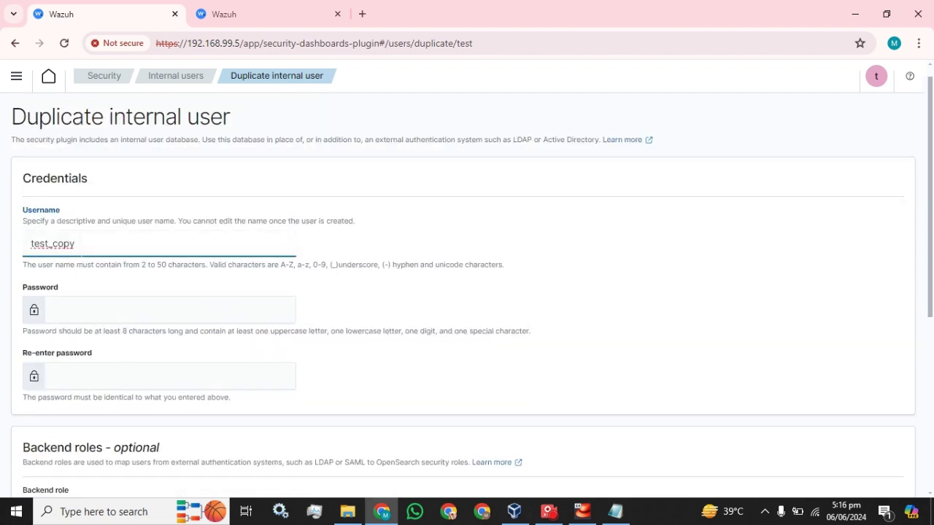
click(99, 307)
key(ctrl+v)
click(102, 376)
key(ctrl+v)
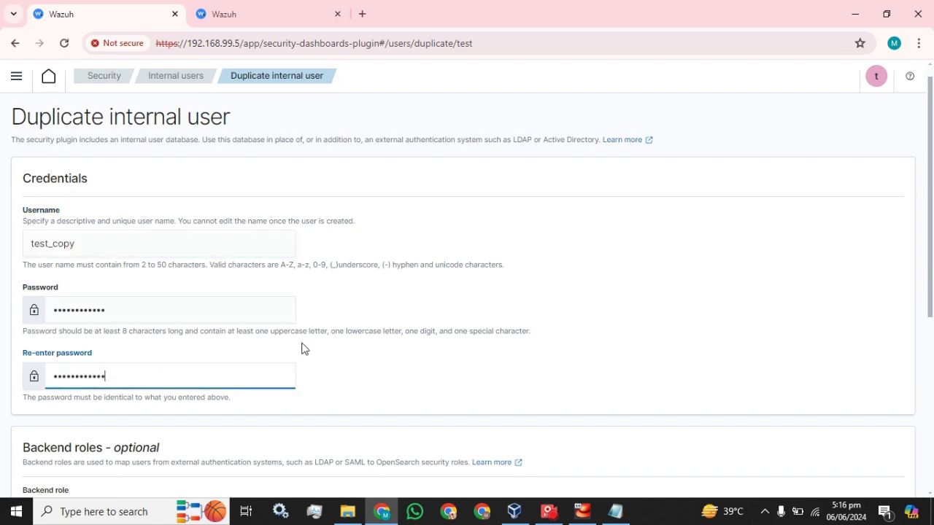
scroll(433, 343, down, 1)
scroll(433, 342, down, 3)
scroll(117, 197, up, 4)
scroll(76, 338, down, 3)
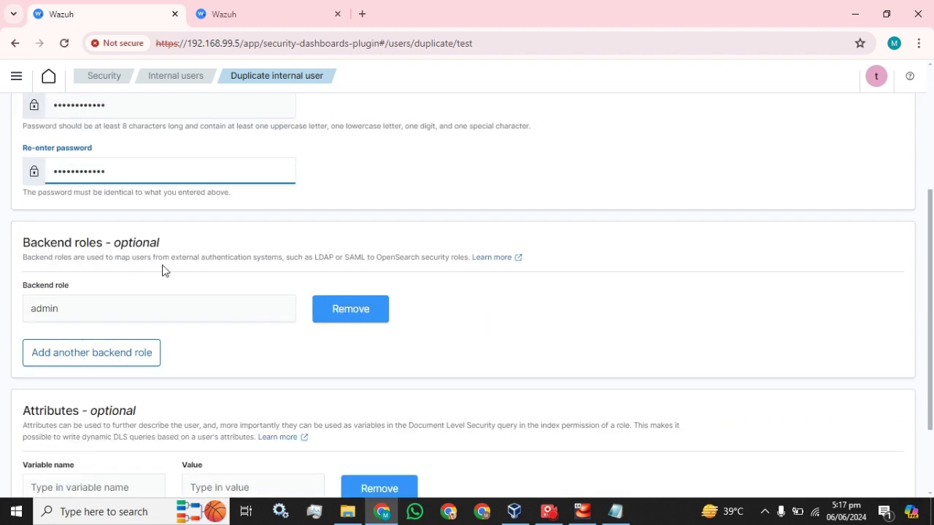
scroll(438, 365, down, 2)
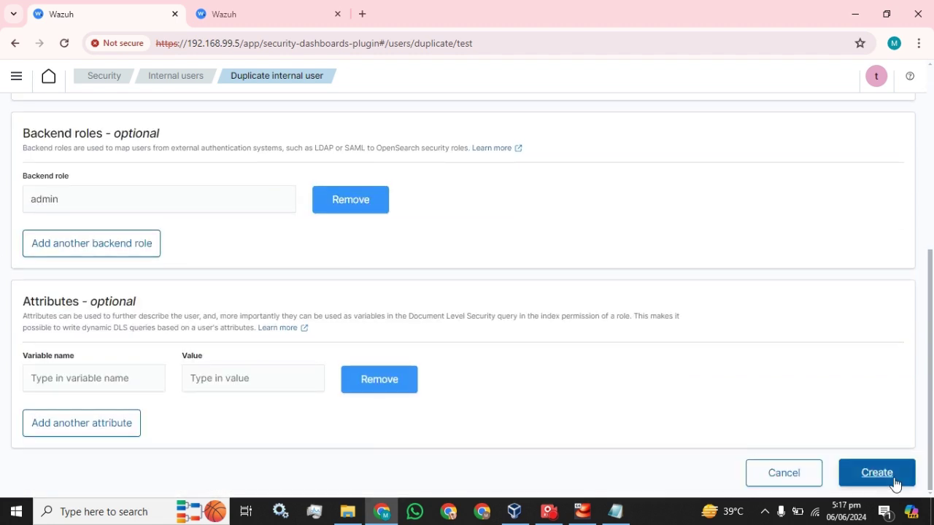
click(894, 483)
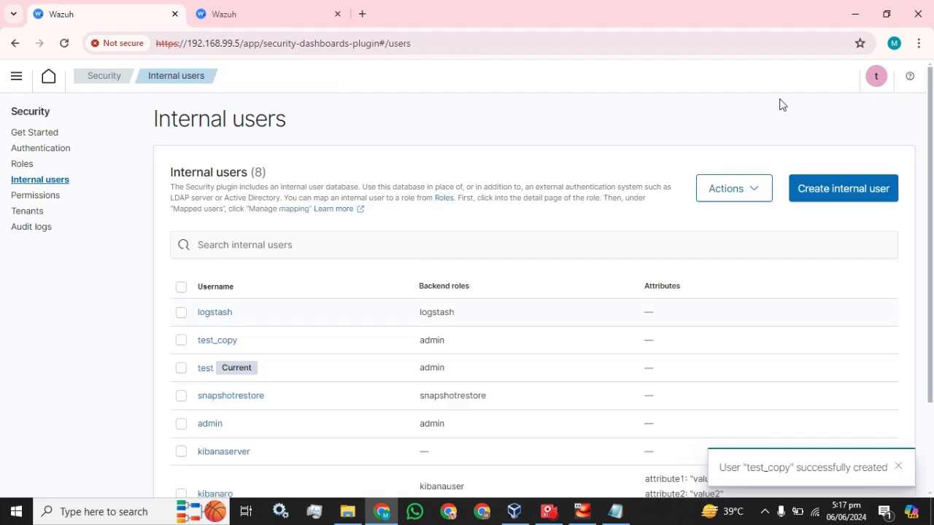
Step: Log out of test and sign in as test_copy with the password from Notepad
click(877, 79)
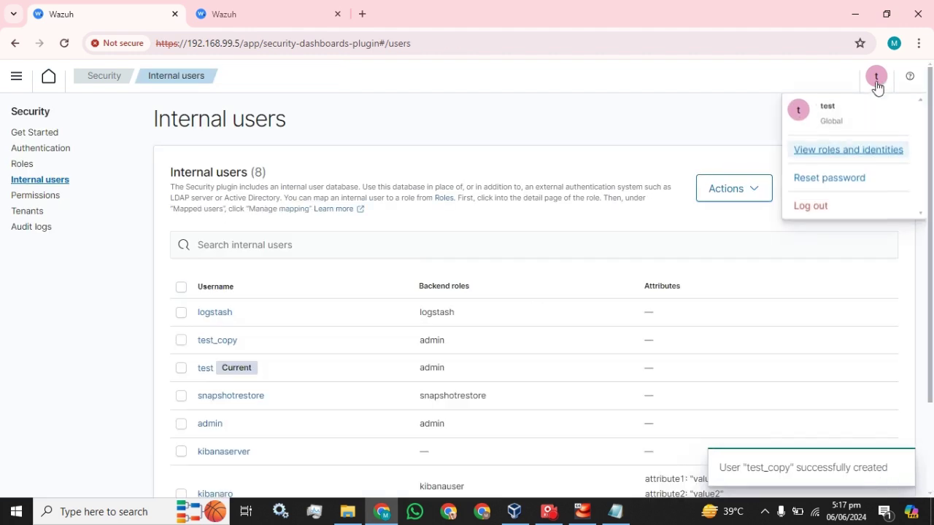
click(801, 207)
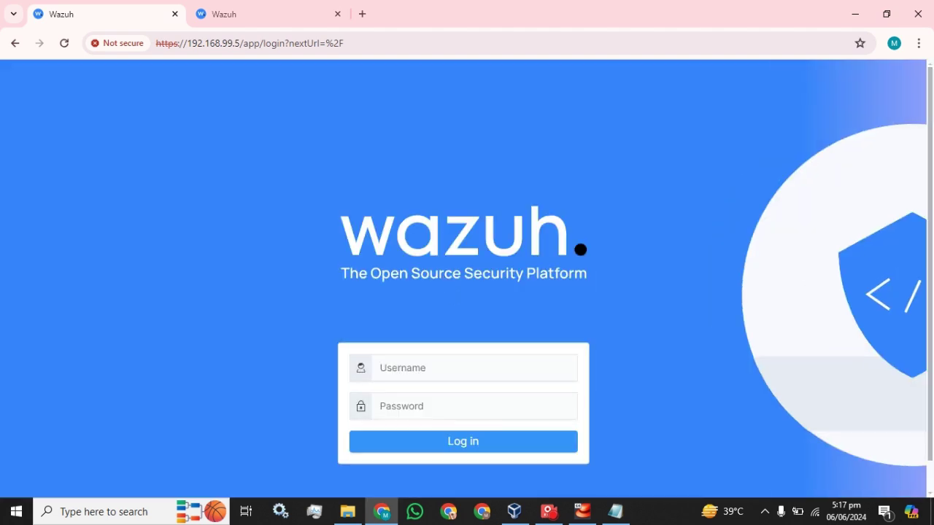
text(test)
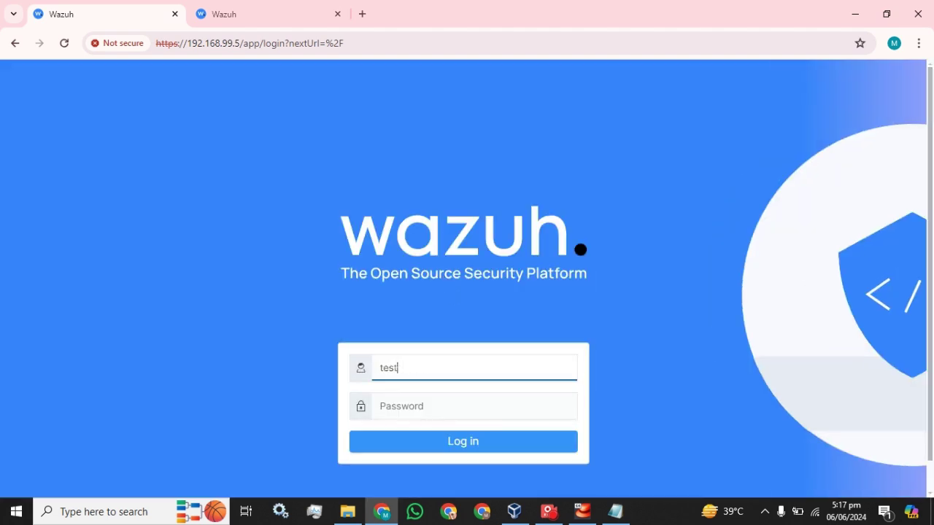
text(_copy)
click(613, 510)
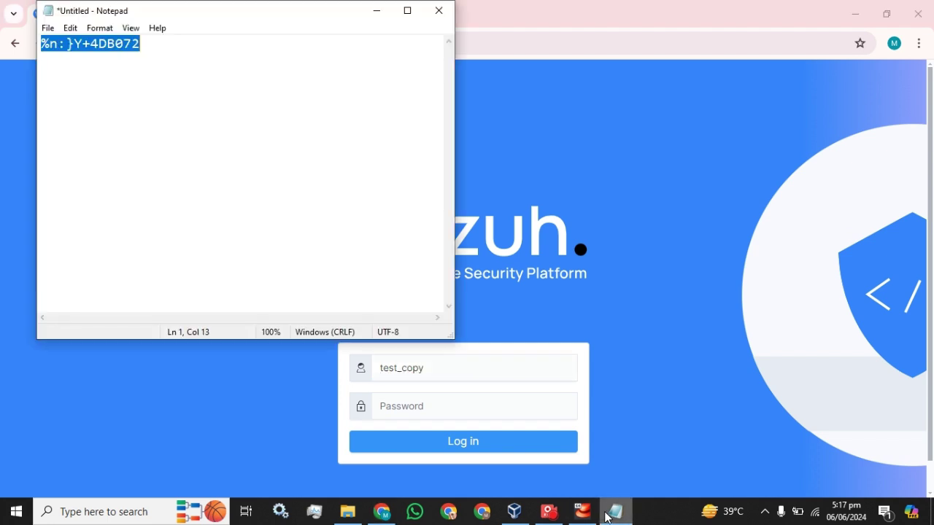
click(590, 6)
key(Tab)
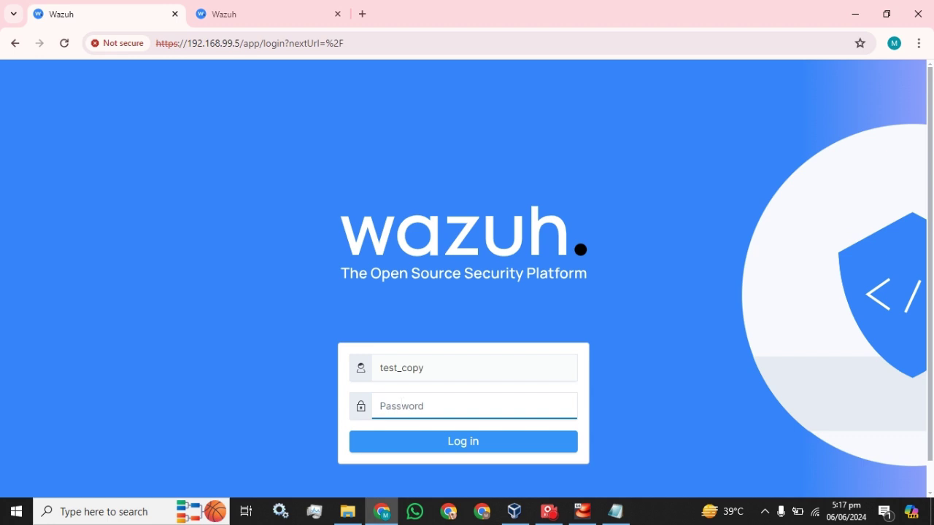
key(ctrl+v)
click(455, 451)
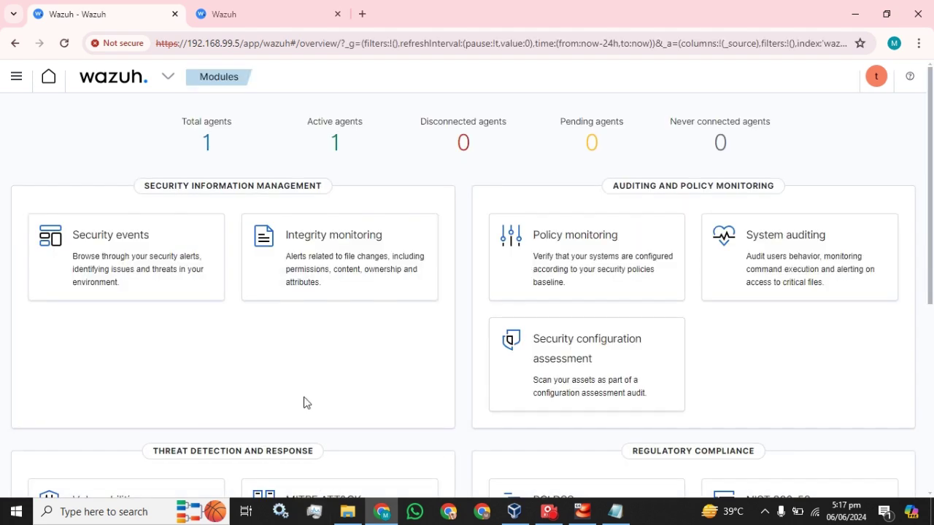
Step: Return to the Roles list and close the Backend roles filter
click(249, 20)
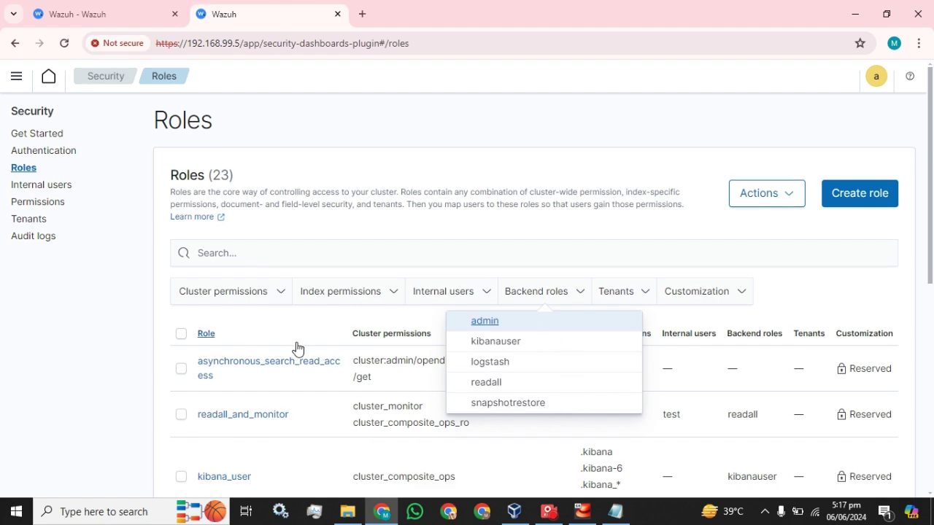
scroll(298, 348, down, 3)
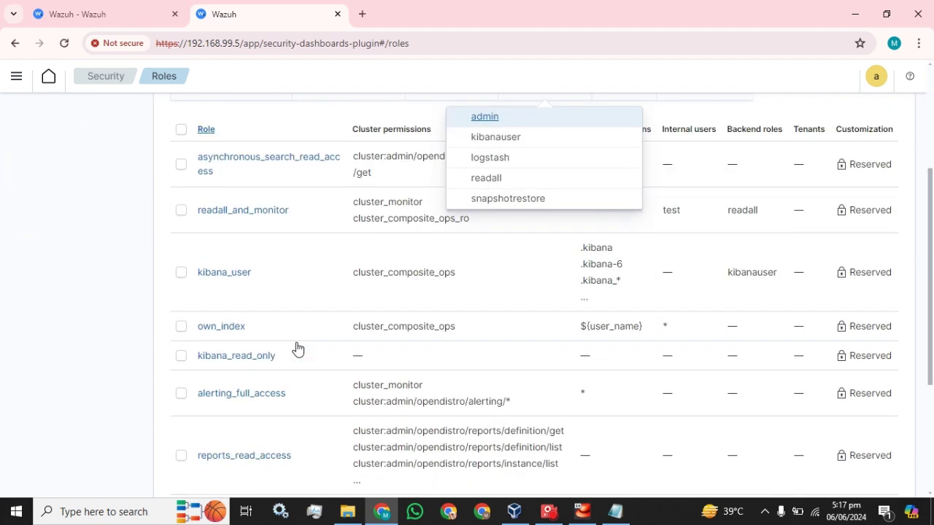
click(134, 178)
scroll(240, 221, down, 2)
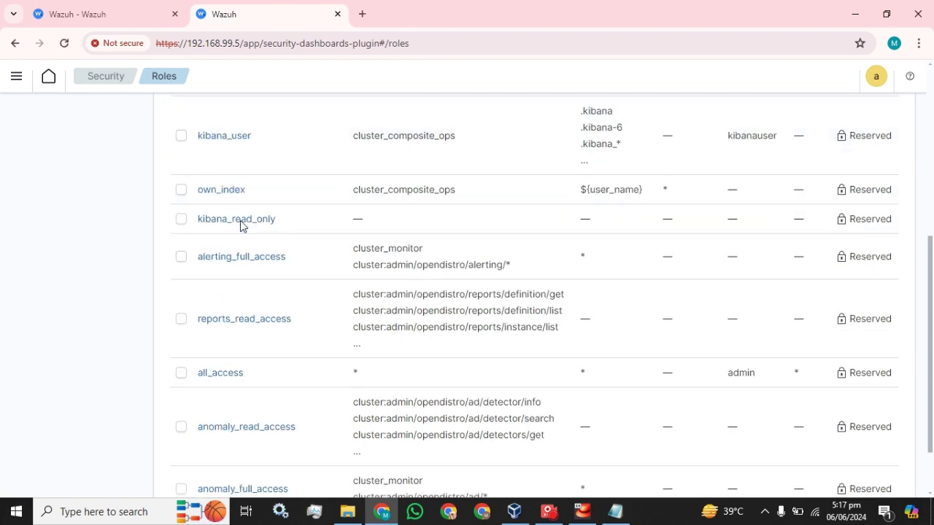
scroll(288, 357, up, 3)
scroll(270, 307, up, 2)
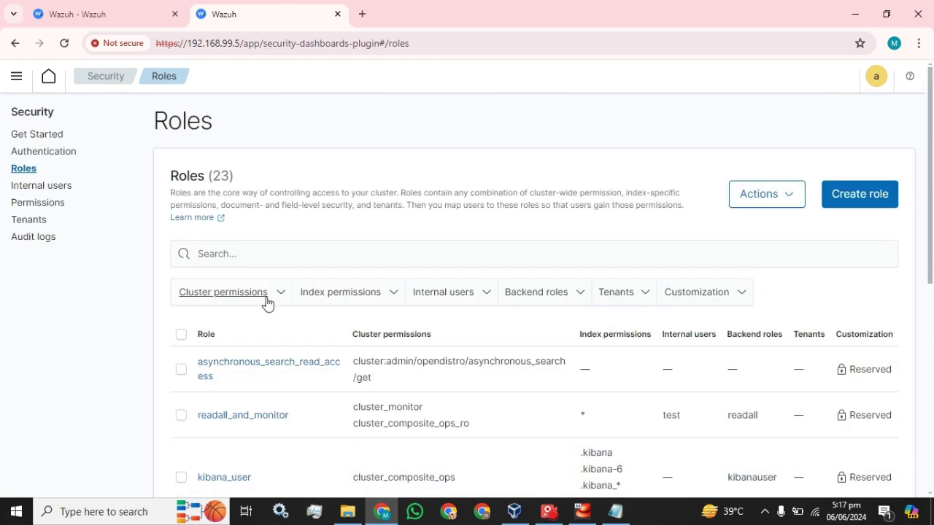
scroll(265, 304, down, 1)
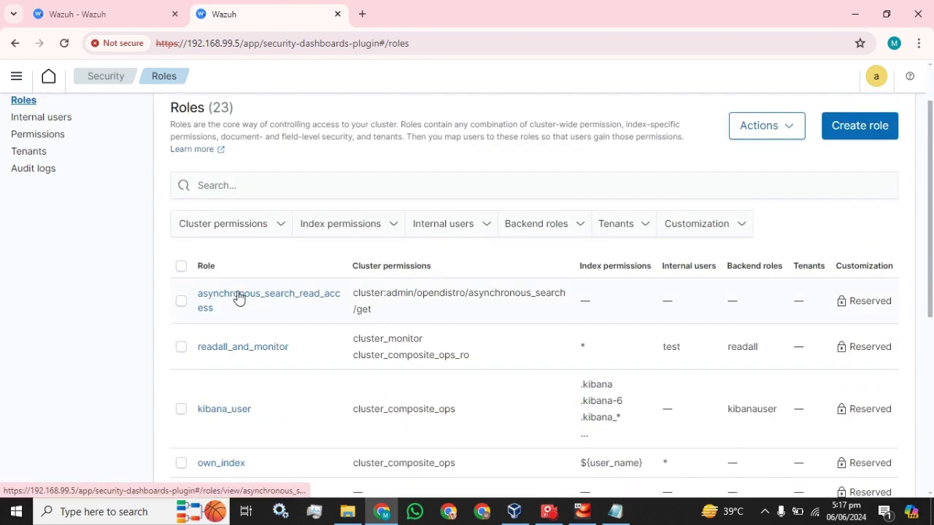
scroll(246, 368, down, 3)
scroll(248, 369, down, 1)
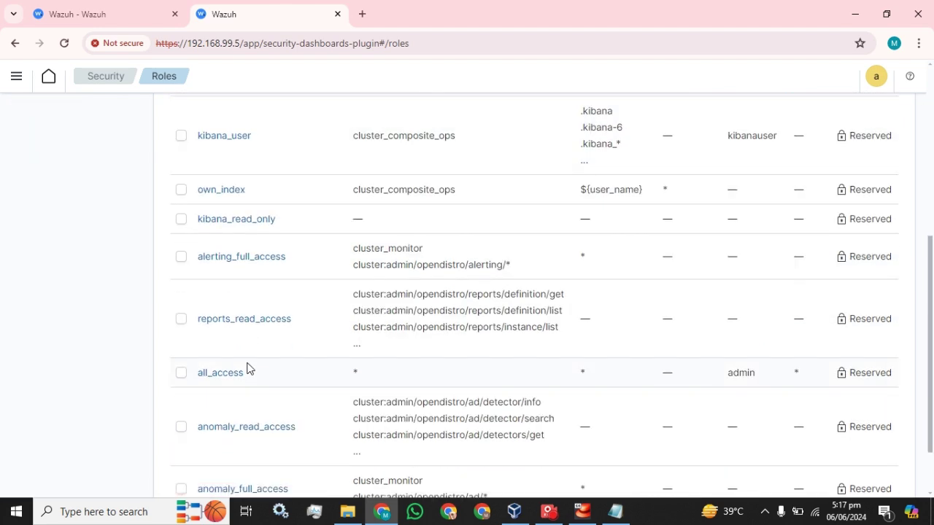
scroll(482, 358, up, 5)
Step: Start creating a new role, then cancel it and return to the Roles table
click(868, 202)
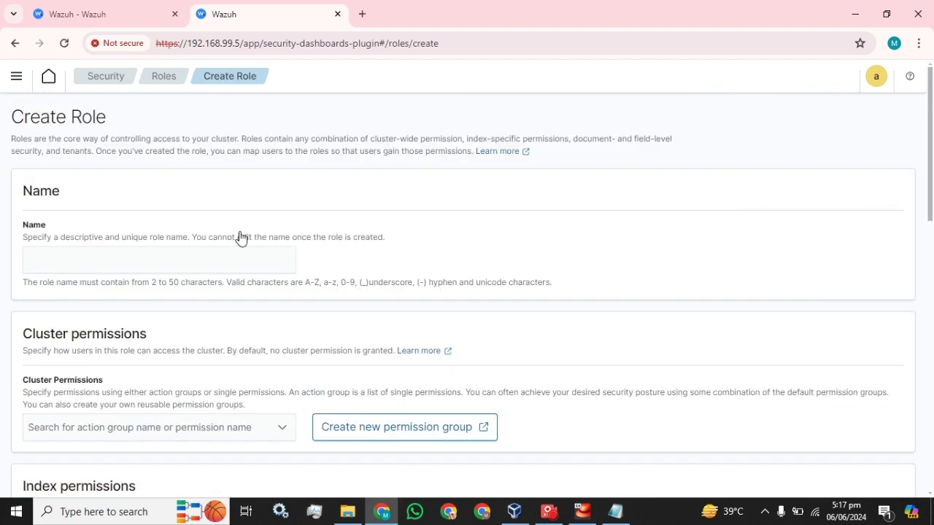
scroll(211, 263, down, 4)
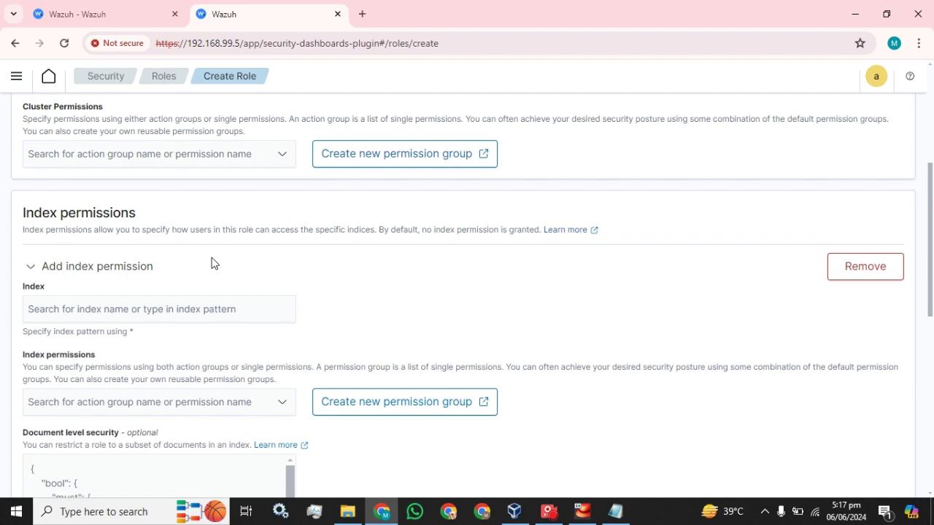
scroll(213, 263, down, 8)
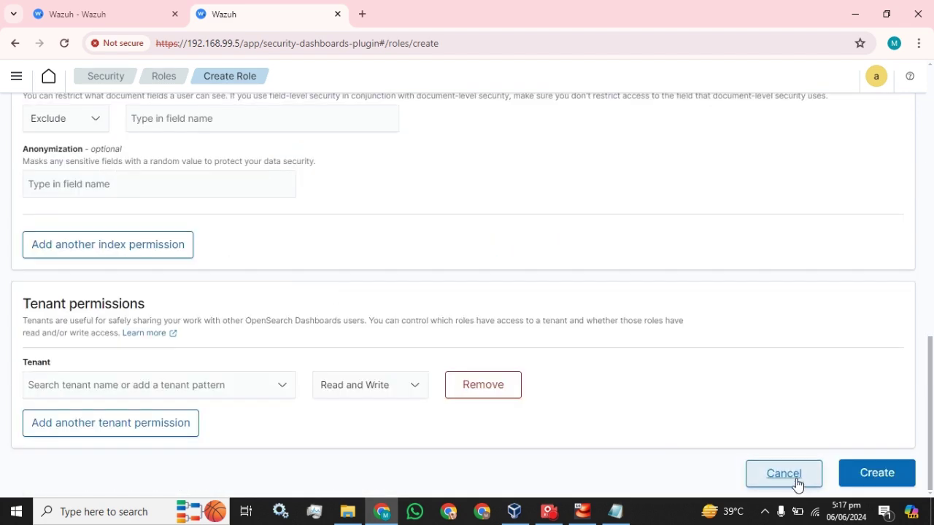
click(783, 474)
scroll(338, 338, down, 2)
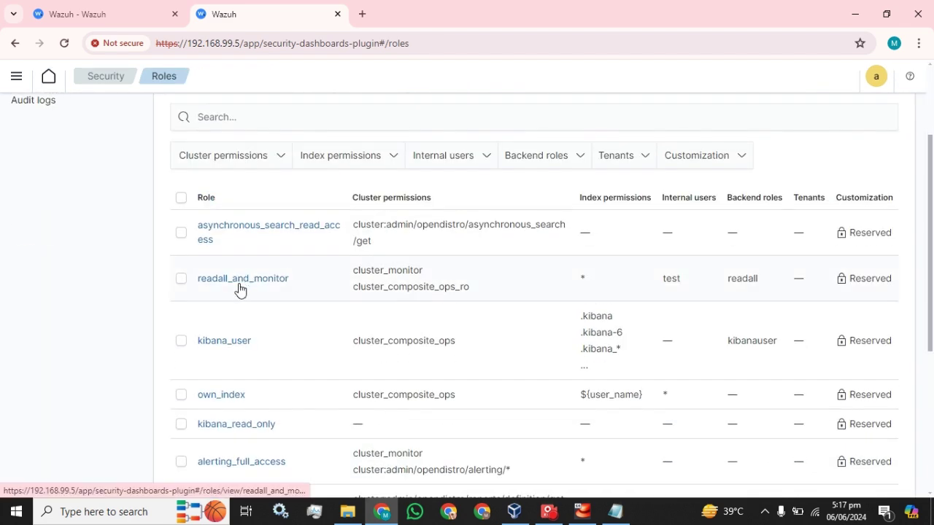
scroll(219, 313, down, 4)
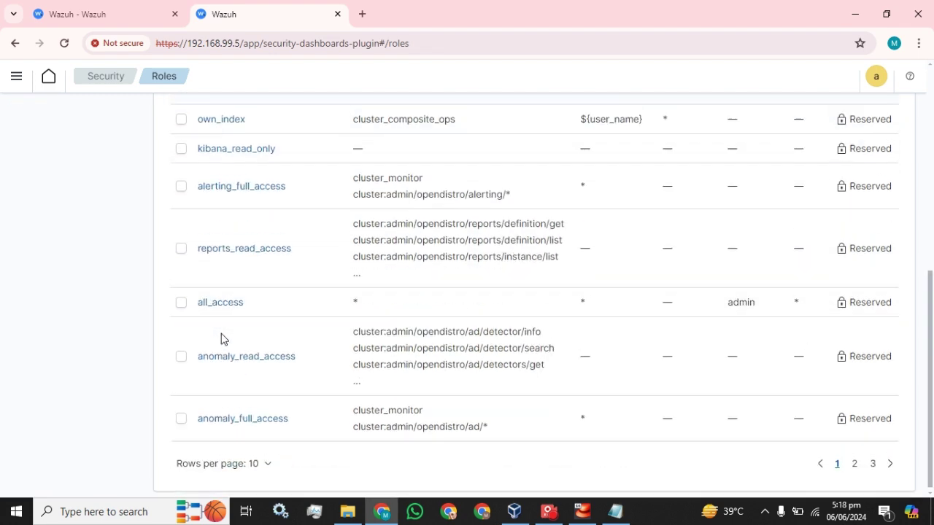
Step: Open the reports_read_access role and view its Mapped users
click(236, 245)
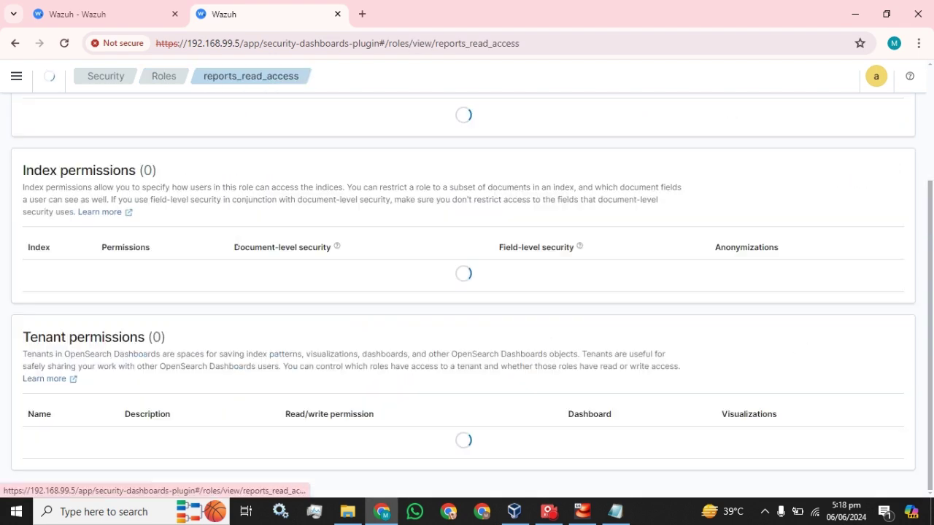
scroll(232, 249, up, 6)
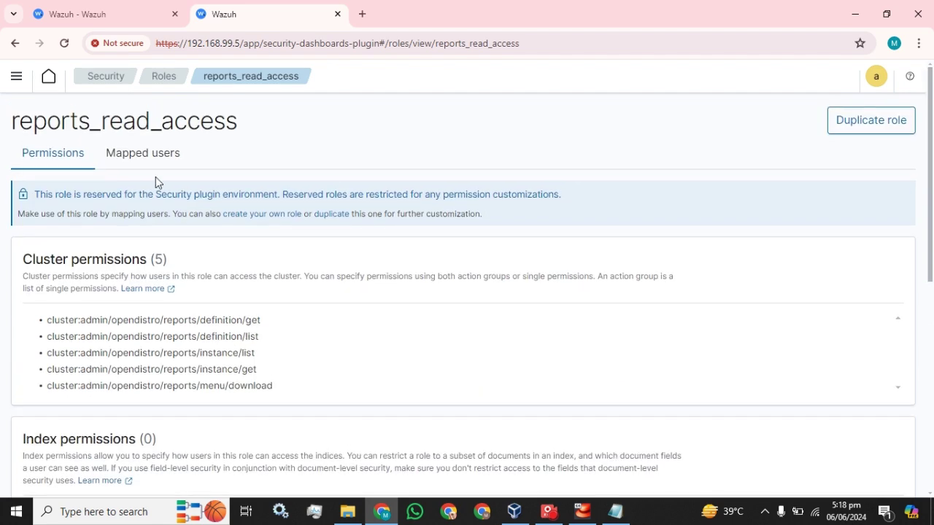
click(145, 157)
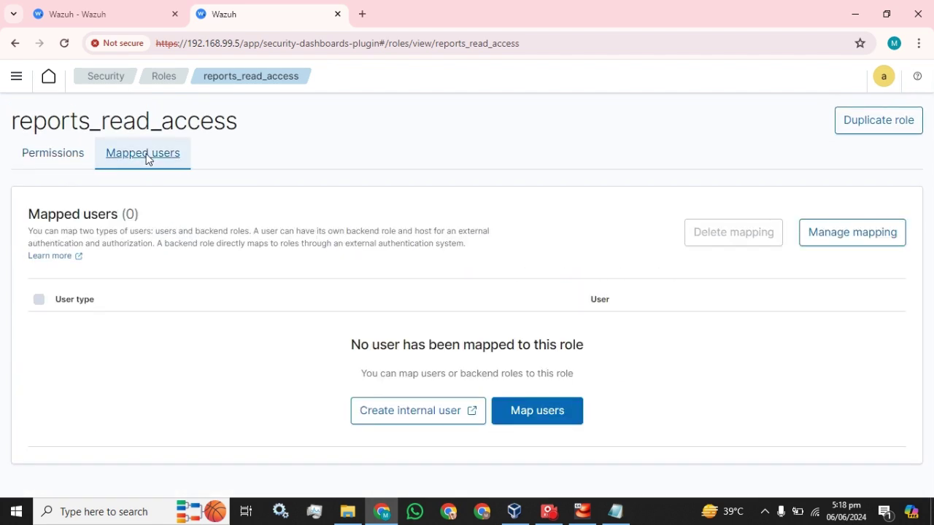
Step: Add internal user test to the role's user mapping and save it
click(839, 246)
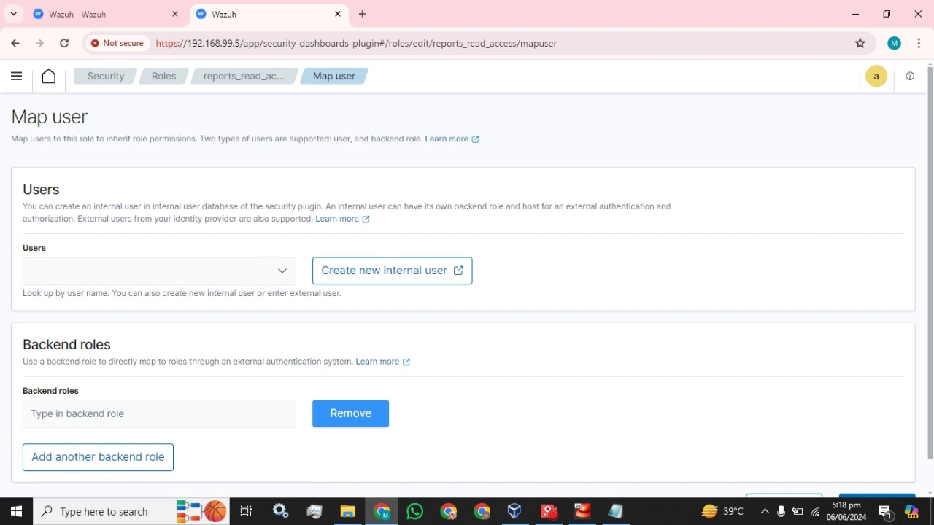
click(183, 271)
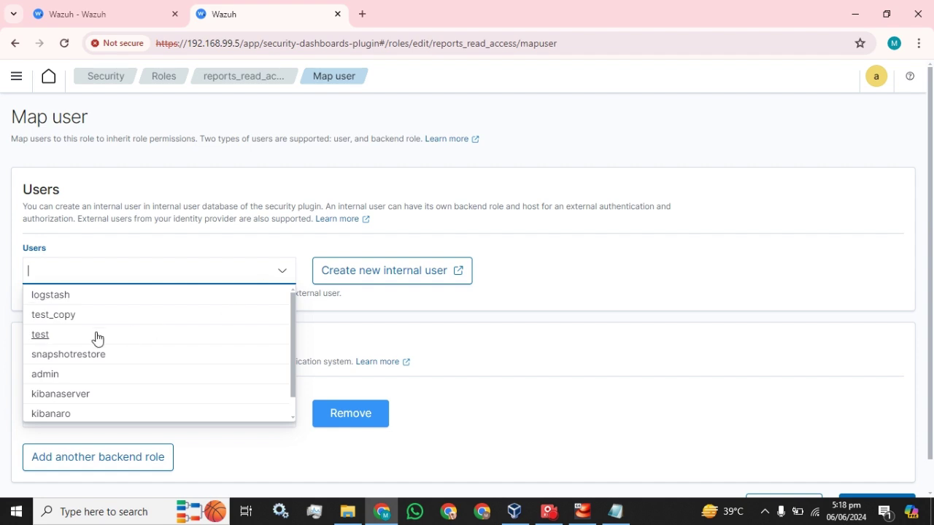
click(51, 335)
click(502, 304)
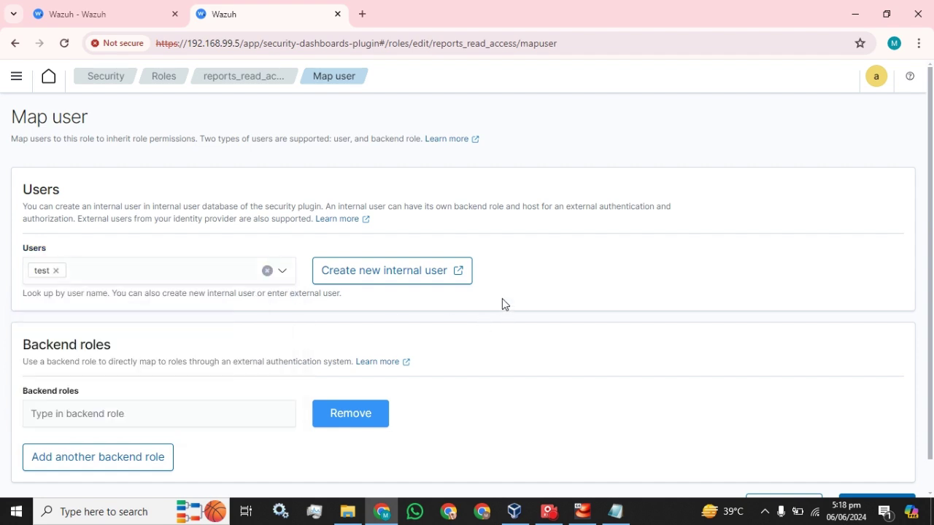
scroll(502, 304, down, 1)
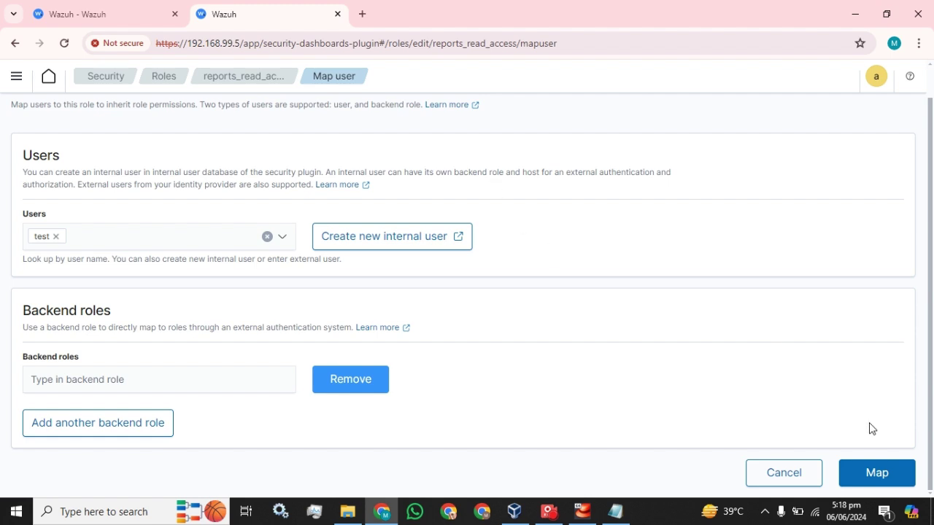
click(872, 473)
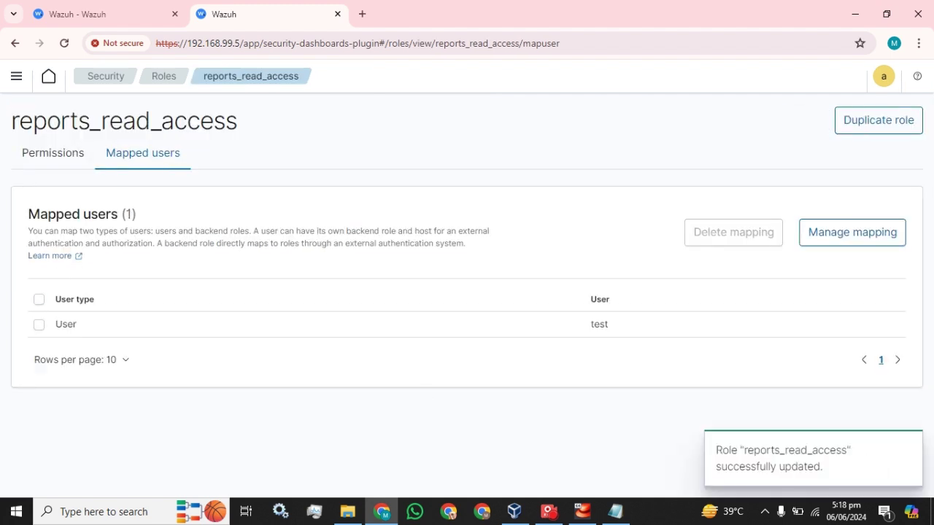
Step: View the role's permissions, then go back to the Roles list
click(36, 150)
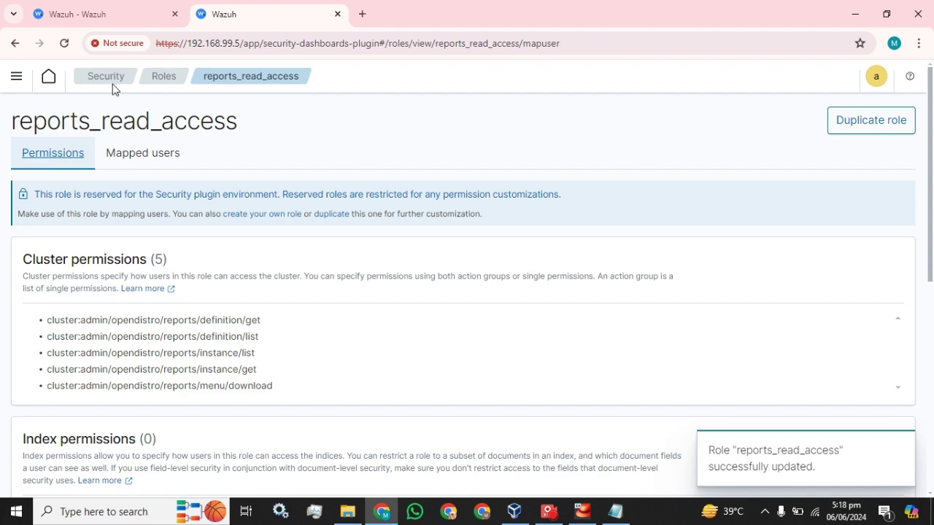
click(162, 77)
scroll(270, 287, down, 1)
scroll(270, 286, down, 5)
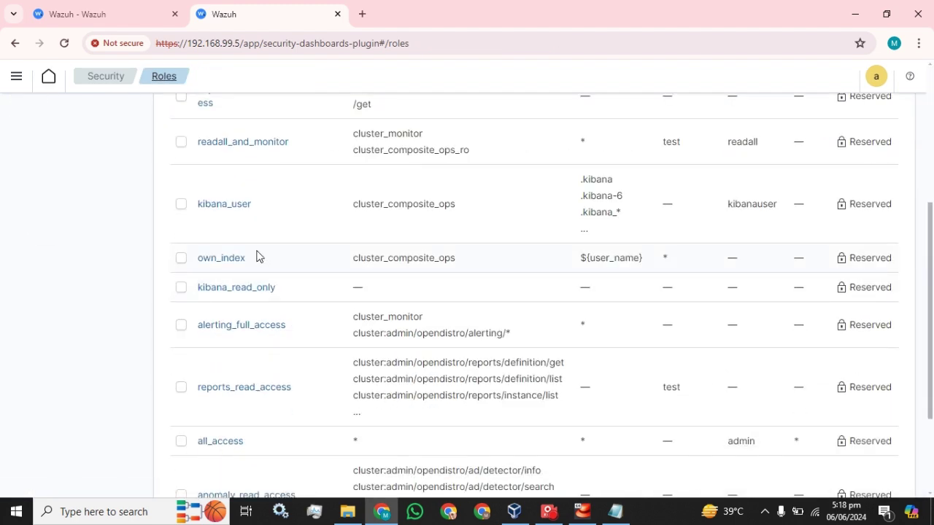
Step: Show 50 roles per page and scroll through the list
click(274, 463)
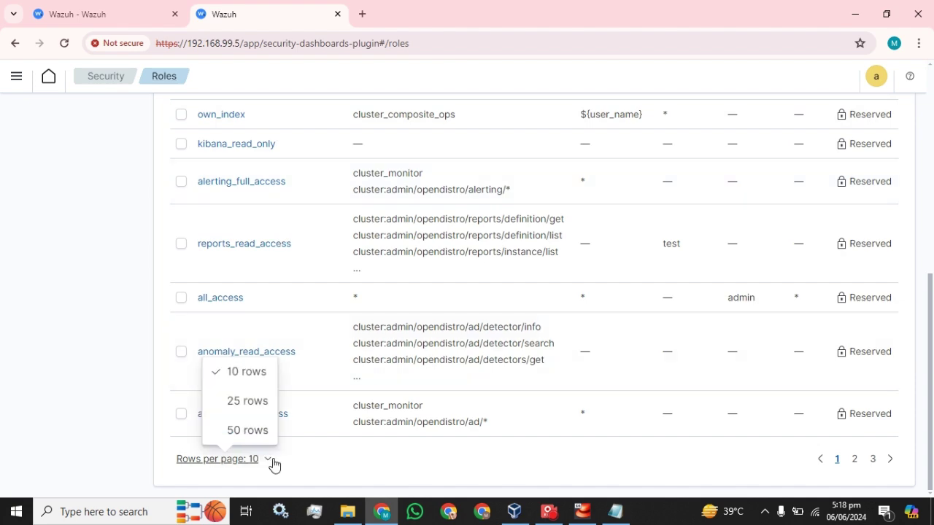
click(245, 432)
scroll(390, 357, down, 10)
scroll(388, 356, down, 3)
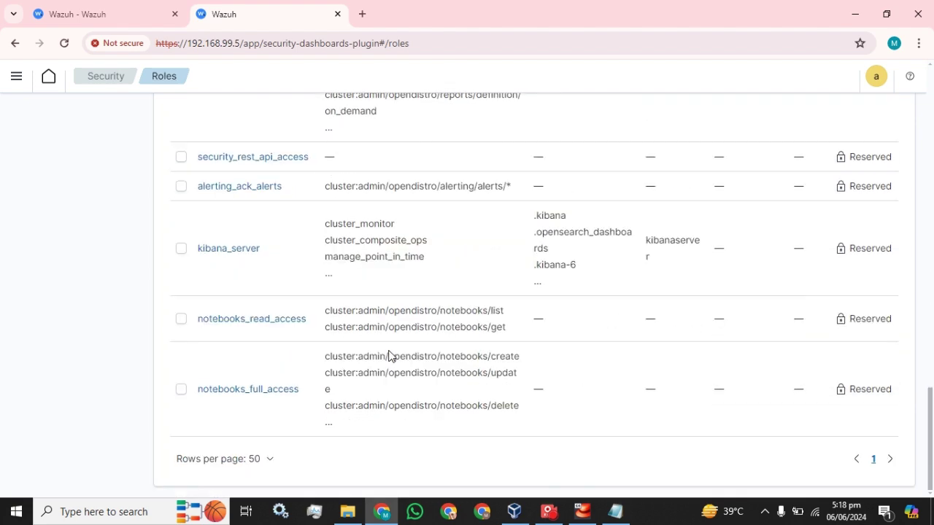
scroll(389, 356, up, 15)
scroll(389, 356, up, 2)
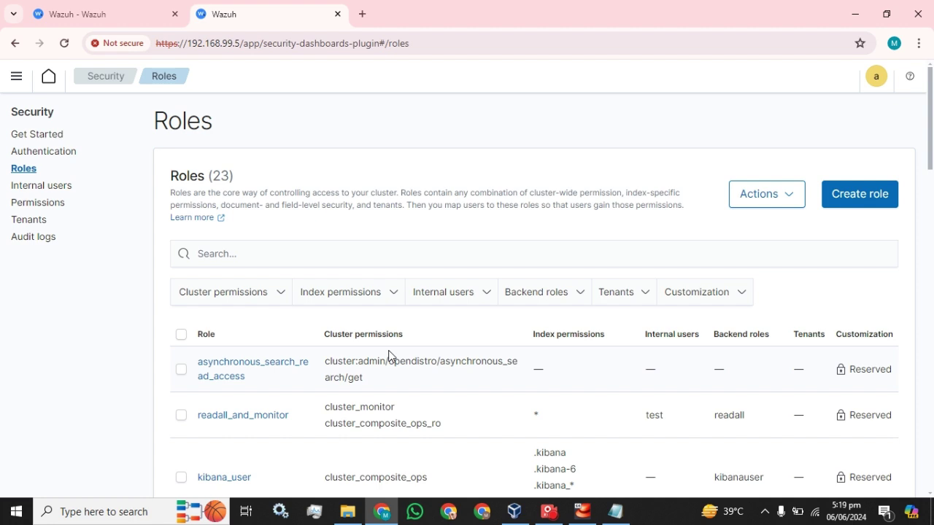
click(33, 186)
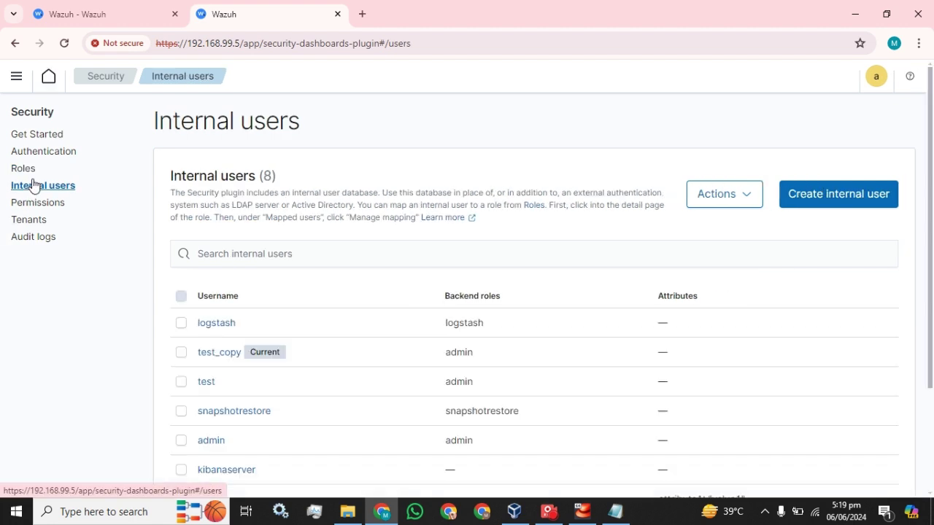
click(179, 326)
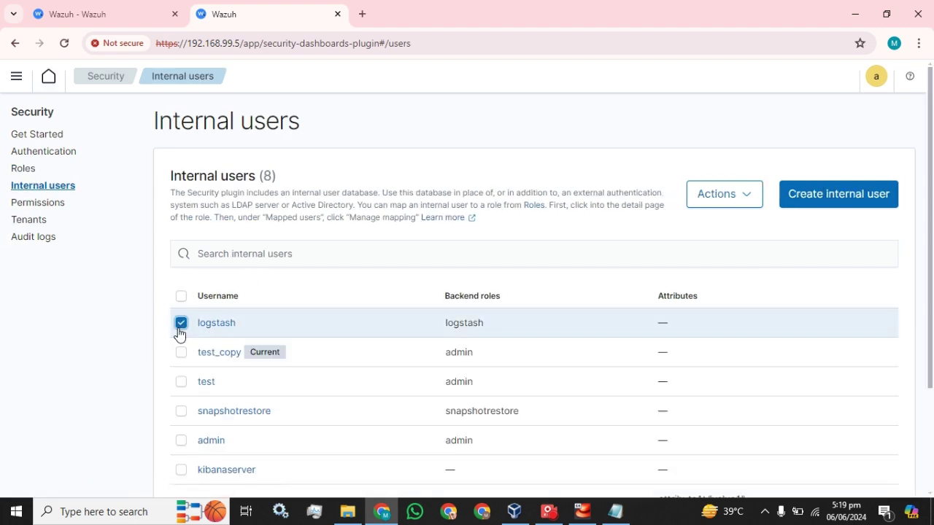
click(734, 198)
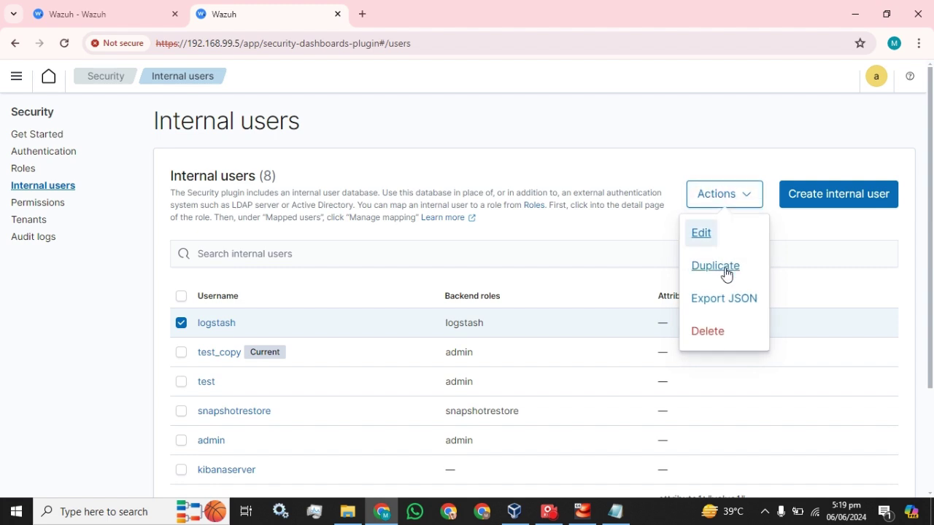
click(774, 247)
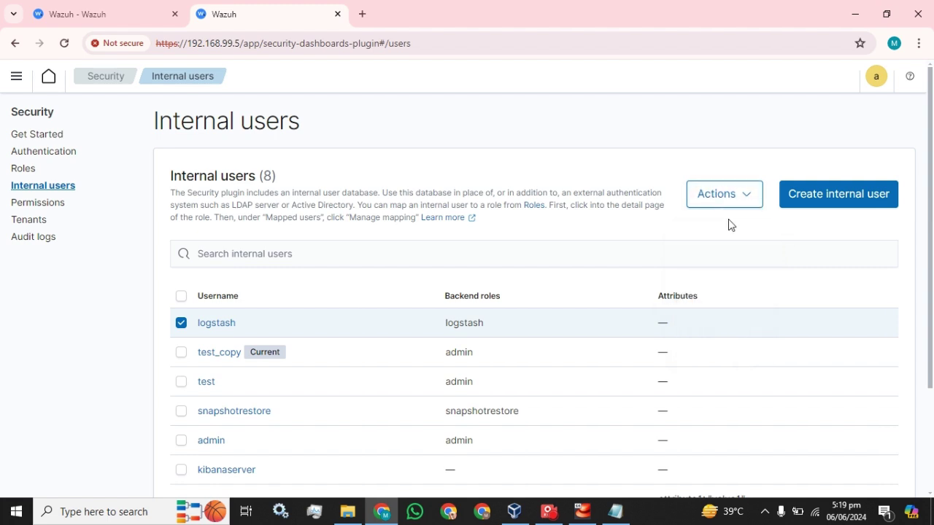
click(748, 203)
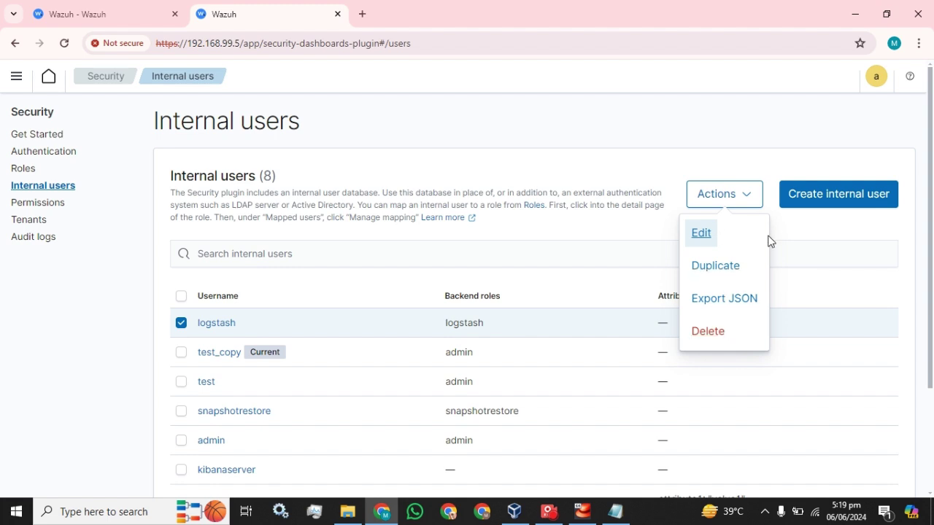
click(808, 235)
scroll(566, 321, down, 1)
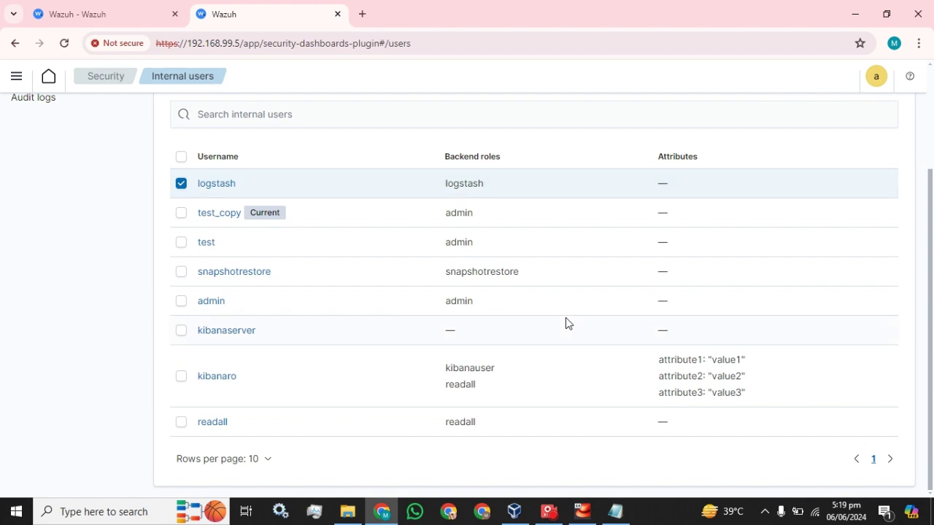